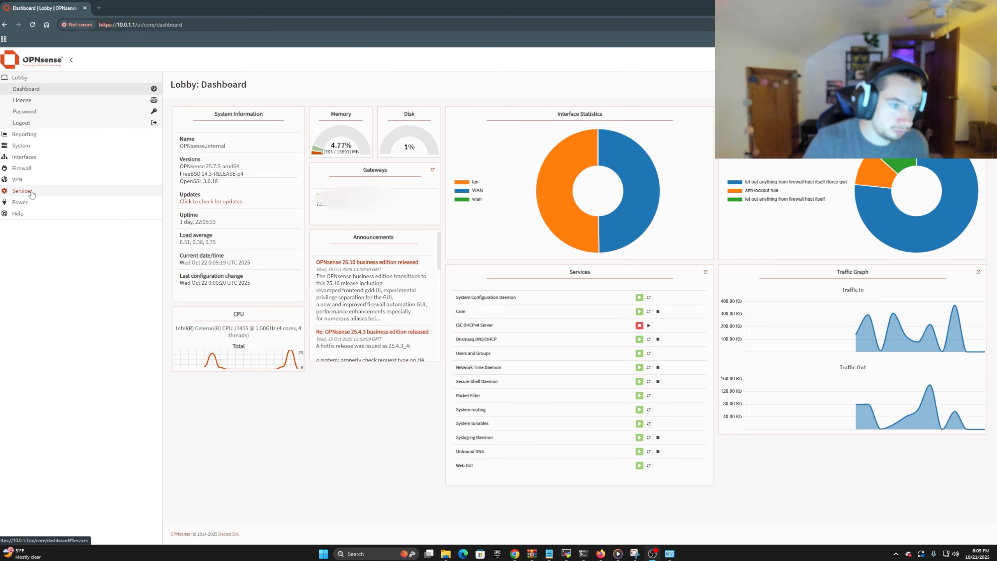
Delete the existing vlan0.10 device from the VLAN devices and apply the change
{"action": "left_click", "coordinate": [26, 157]}
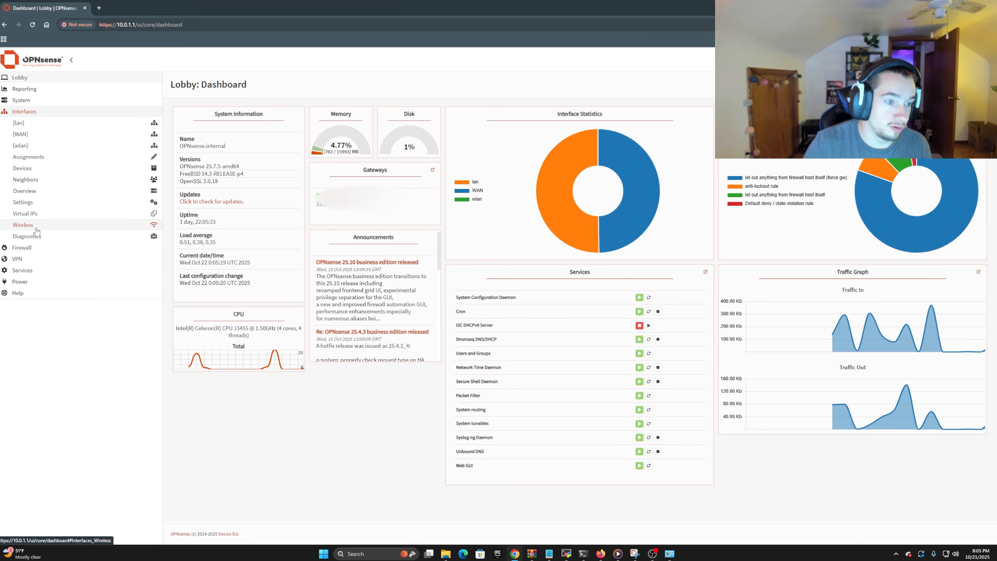
{"action": "left_click", "coordinate": [35, 172]}
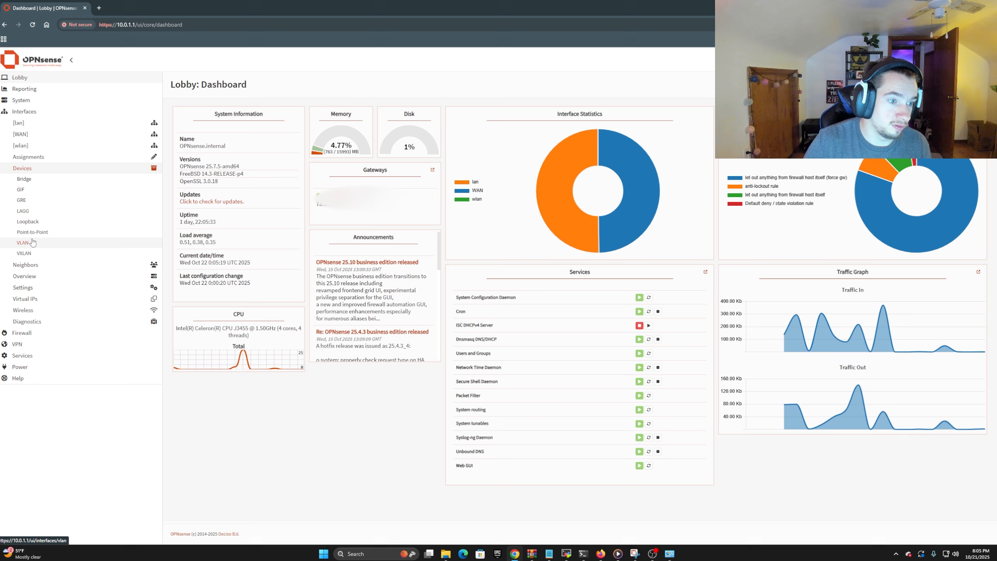
{"action": "left_click", "coordinate": [34, 245]}
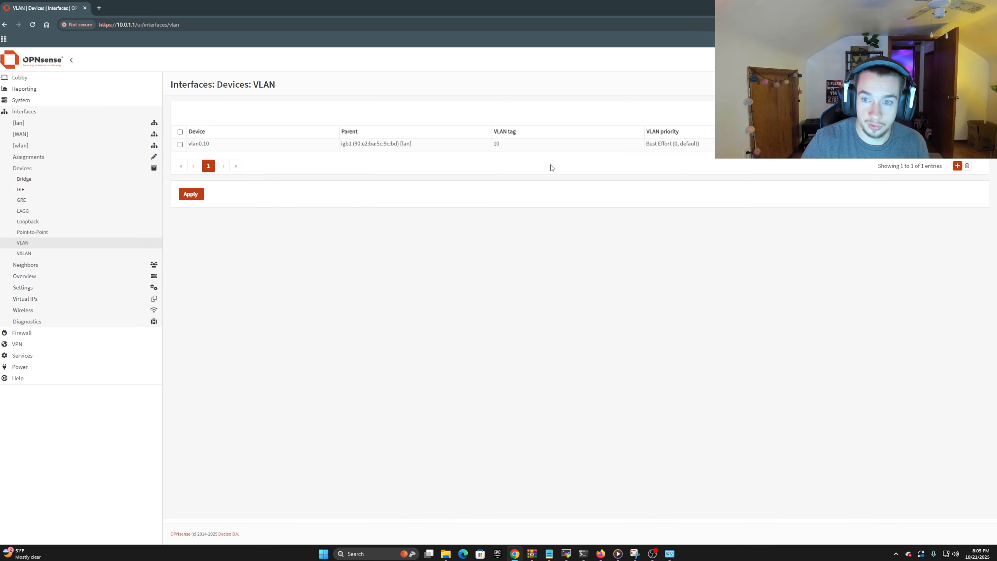
{"action": "left_click", "coordinate": [977, 145]}
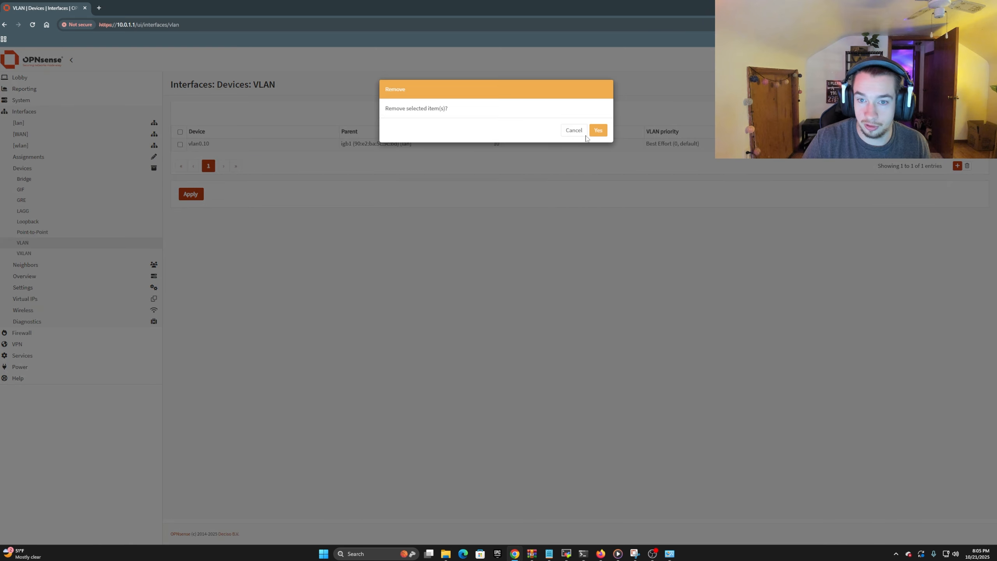
{"action": "left_click", "coordinate": [602, 132]}
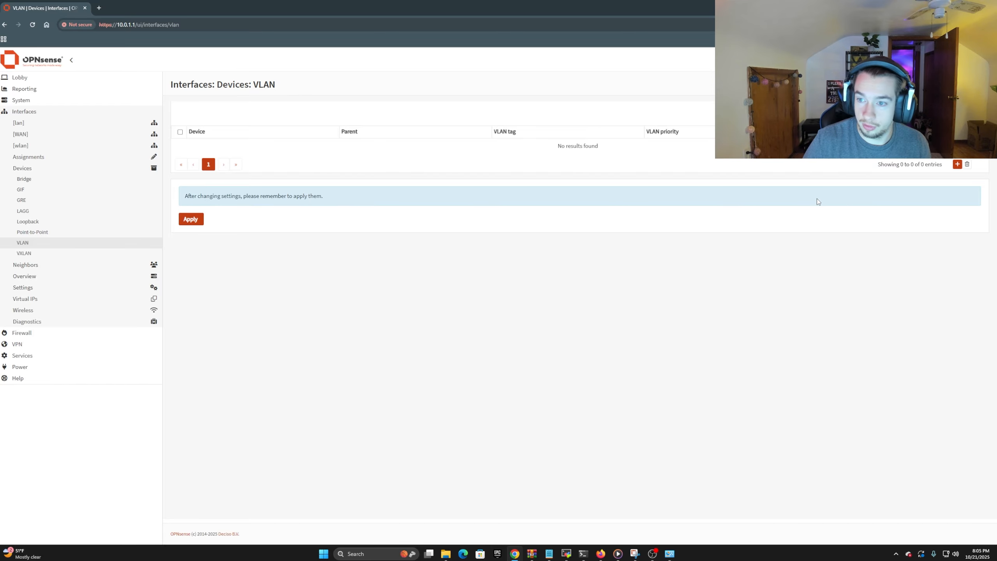
{"action": "left_click", "coordinate": [191, 219]}
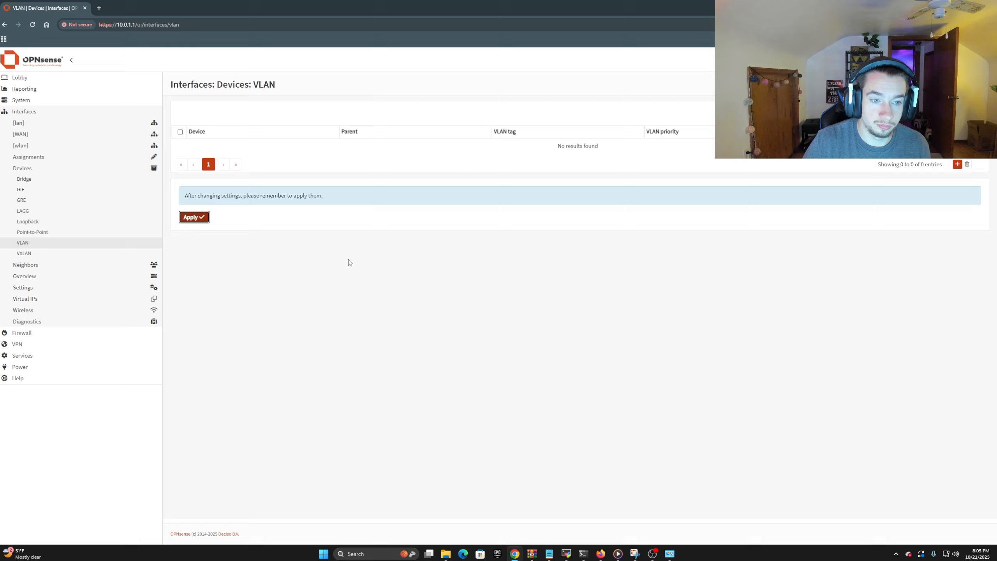
Create VLAN device vlan0.10 on parent igb1 [lan] with tag 10 and Best Effort (0, default) priority, and apply it
{"action": "left_click", "coordinate": [958, 165]}
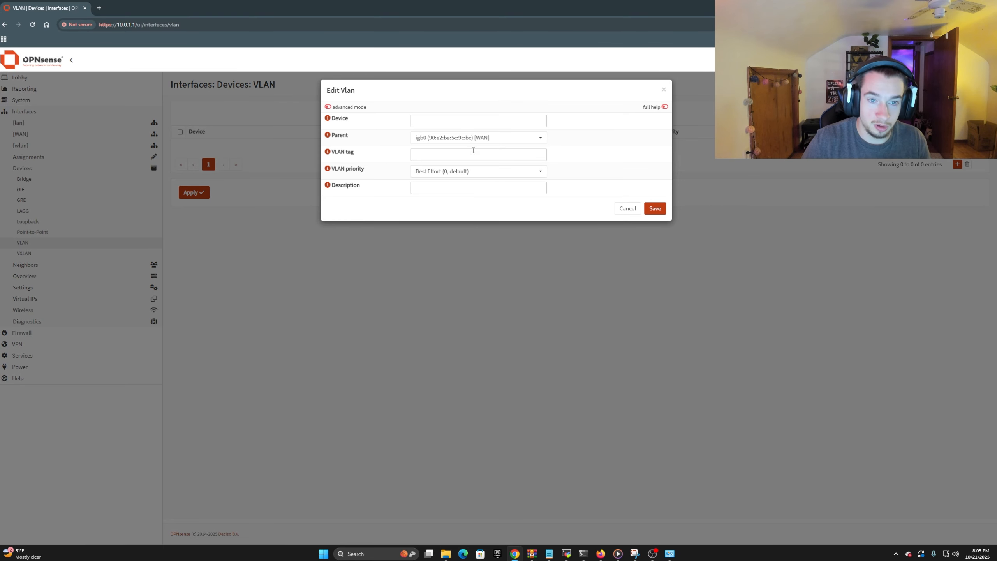
{"action": "left_click", "coordinate": [453, 137]}
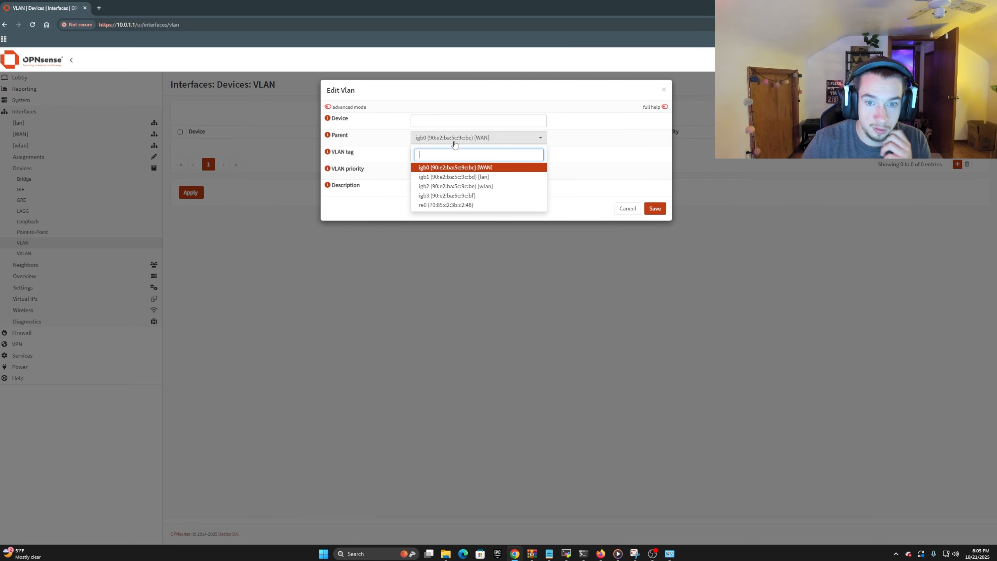
{"action": "left_click", "coordinate": [450, 177]}
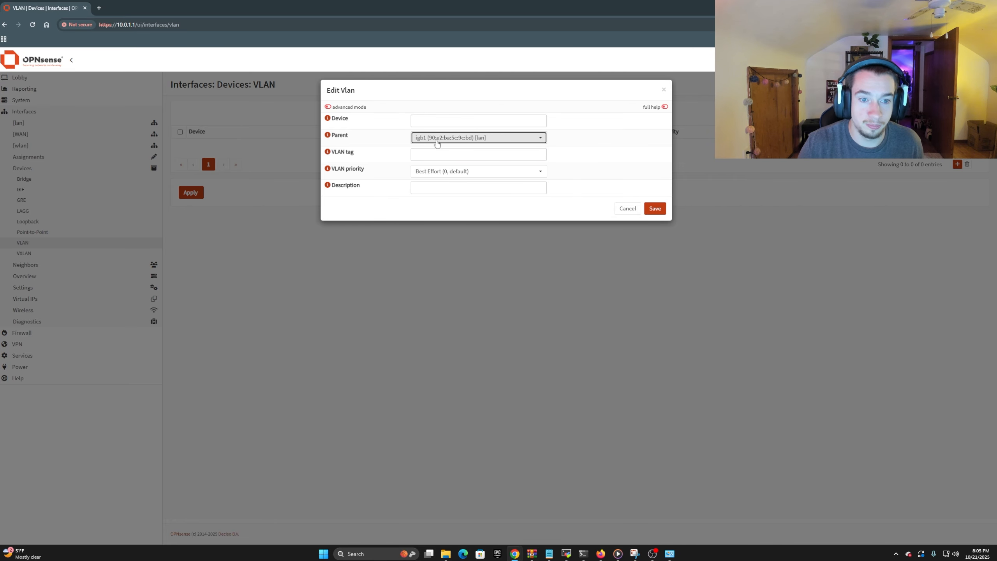
{"action": "left_click", "coordinate": [438, 156]}
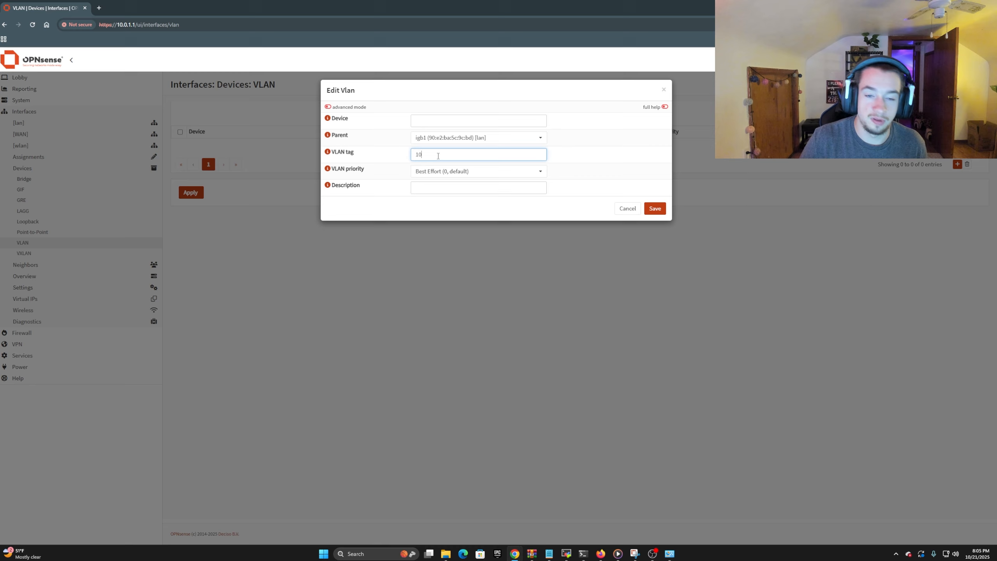
{"action": "left_click", "coordinate": [452, 172]}
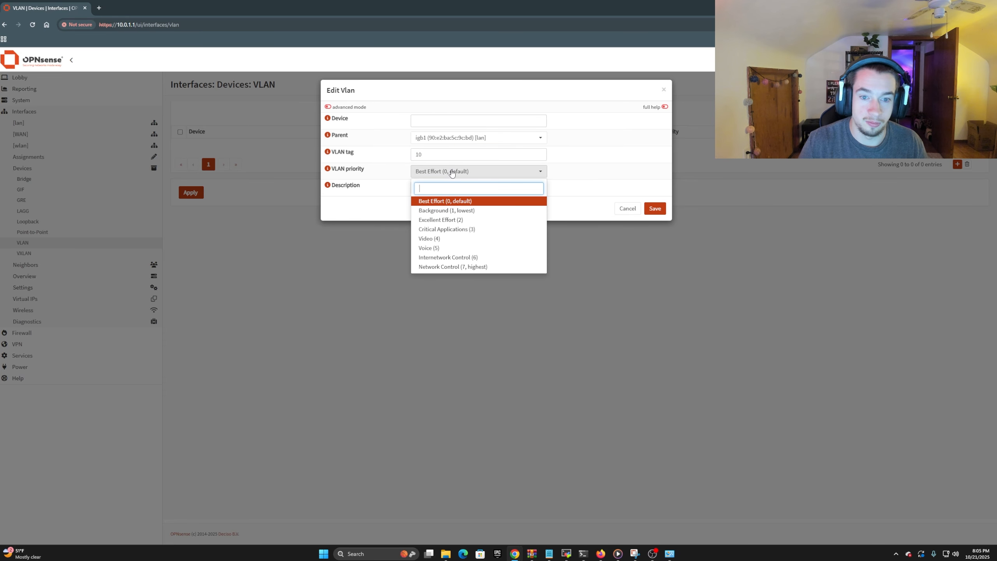
{"action": "left_click", "coordinate": [455, 201]}
{"action": "left_click", "coordinate": [442, 123]}
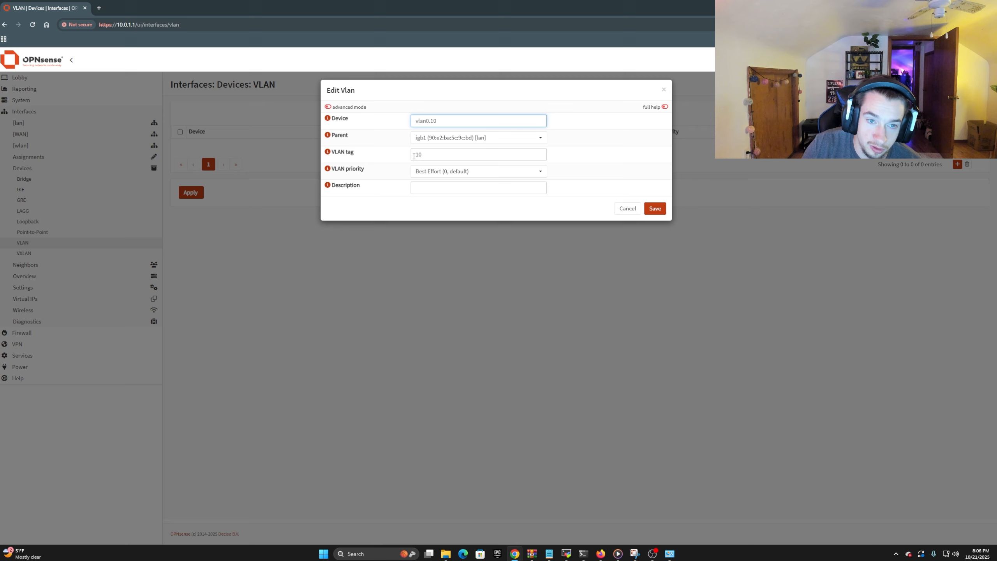
{"action": "left_click", "coordinate": [429, 188]}
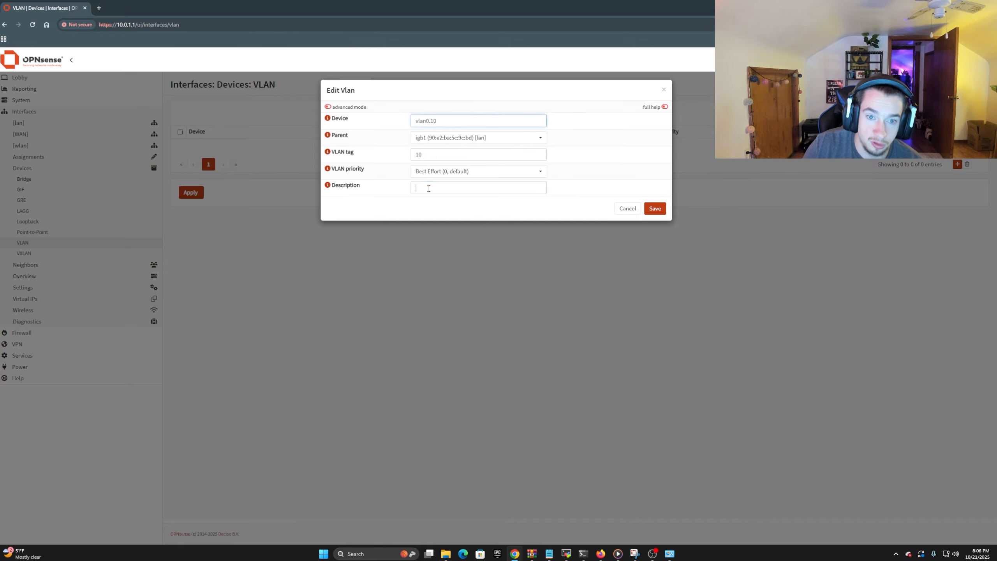
{"action": "left_click", "coordinate": [659, 211]}
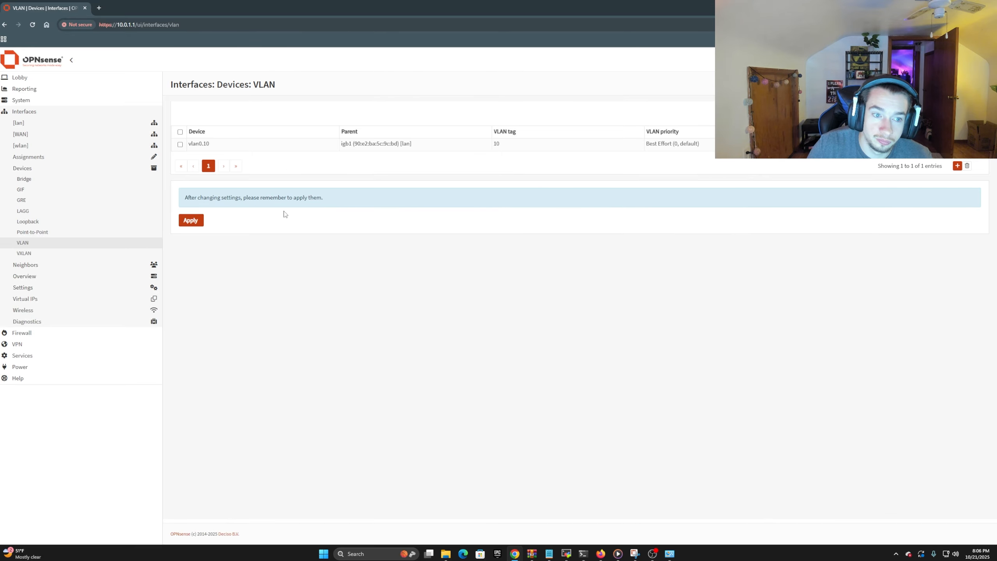
{"action": "left_click", "coordinate": [191, 222]}
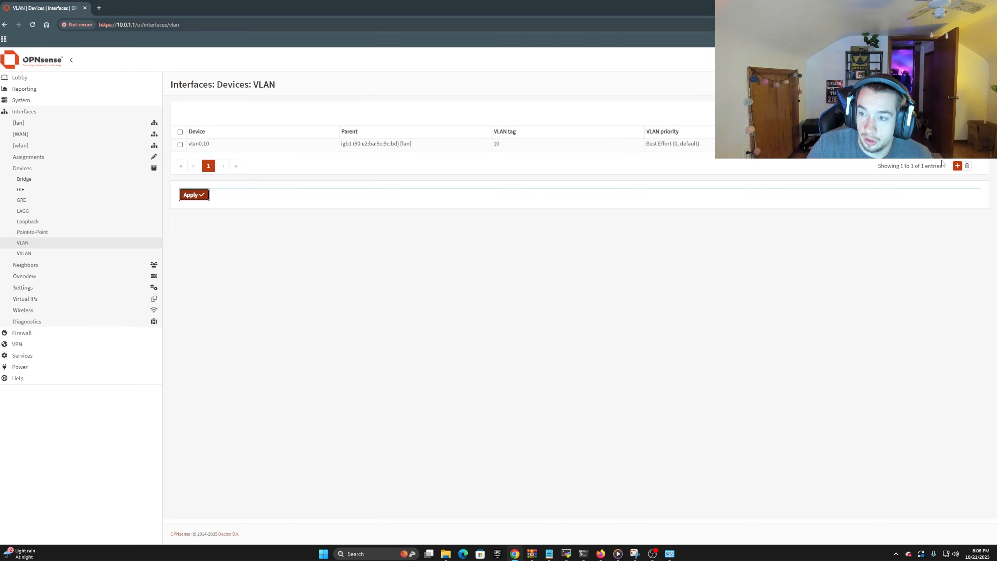
Add another VLAN with parent igb1 [lan] and device name vlan0.20
{"action": "left_click", "coordinate": [957, 166]}
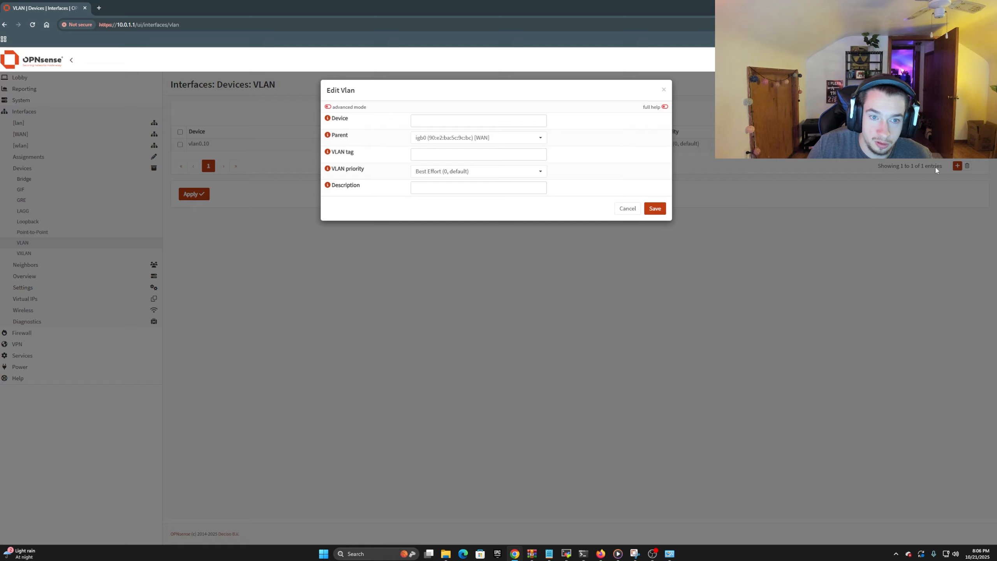
{"action": "left_click", "coordinate": [416, 138]}
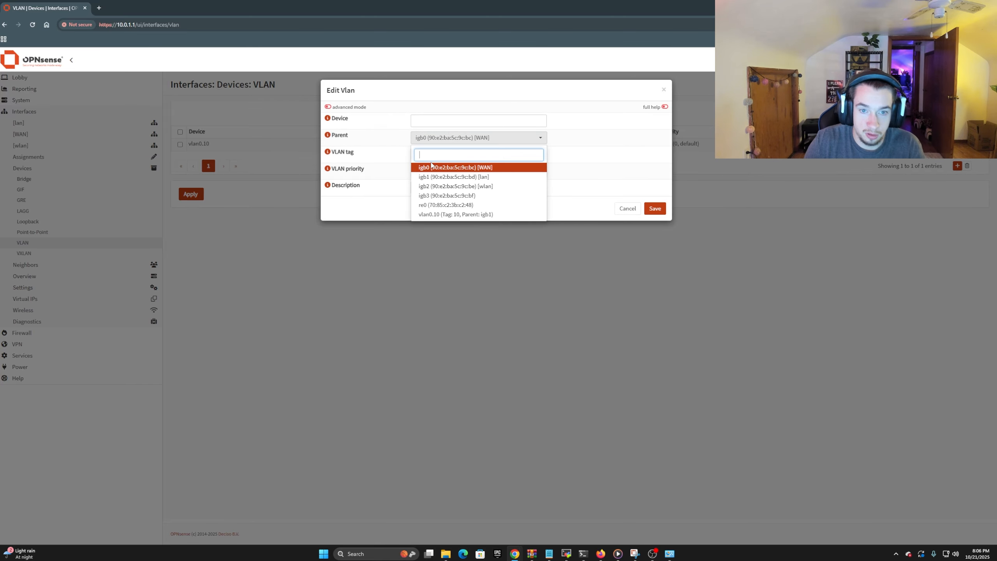
{"action": "left_click", "coordinate": [436, 181]}
{"action": "left_click", "coordinate": [435, 122]}
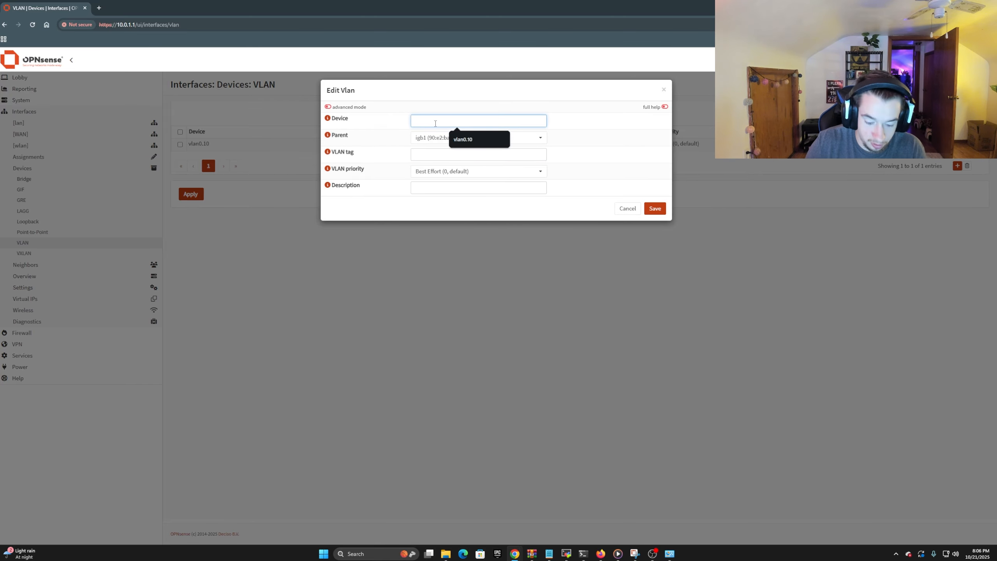
{"action": "type", "text": "vlan0"}
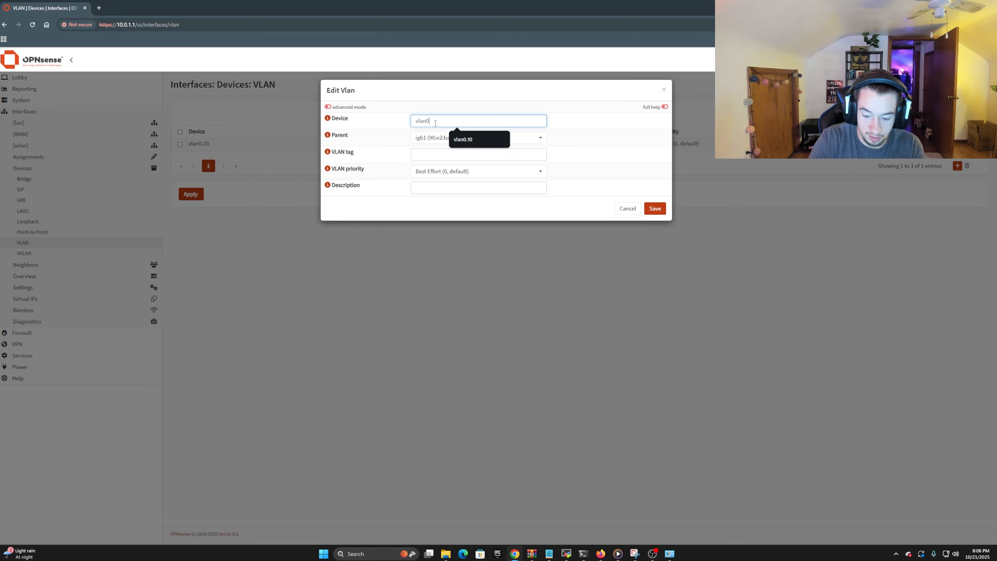
{"action": "type", "text": ".20"}
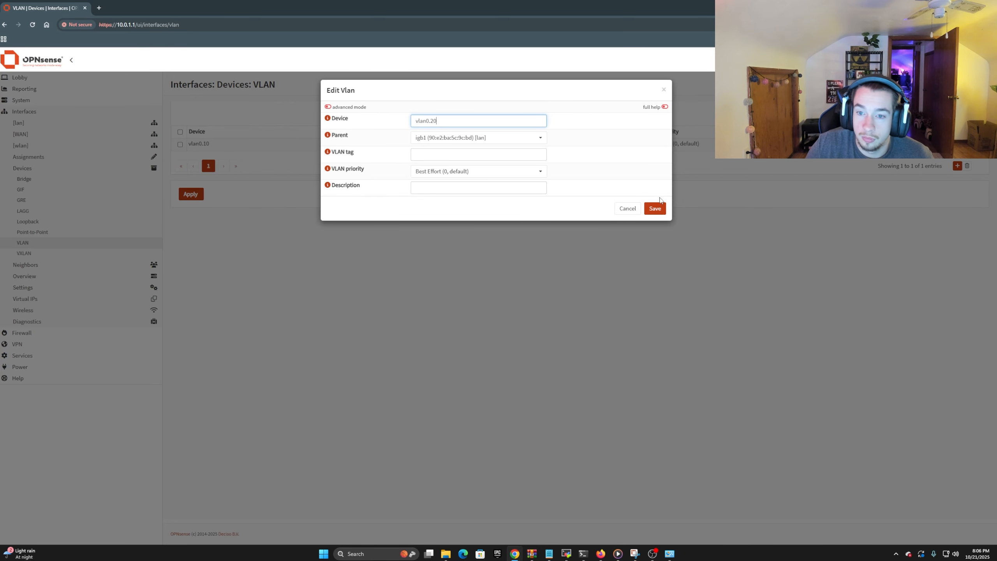
Set the new VLAN's tag to 20, save it and apply the VLAN changes
{"action": "left_click", "coordinate": [646, 213]}
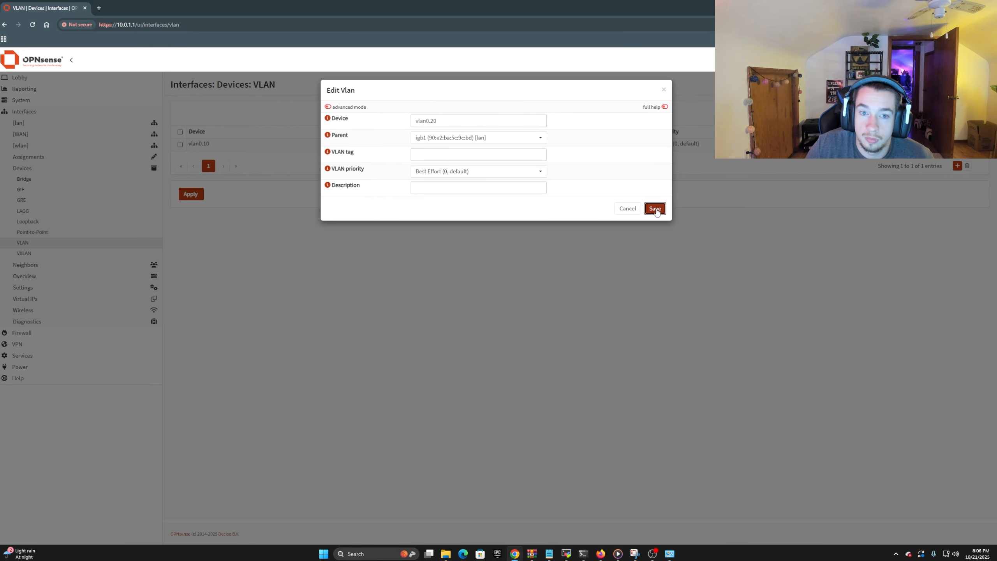
{"action": "left_click", "coordinate": [433, 158]}
{"action": "type", "text": "20"}
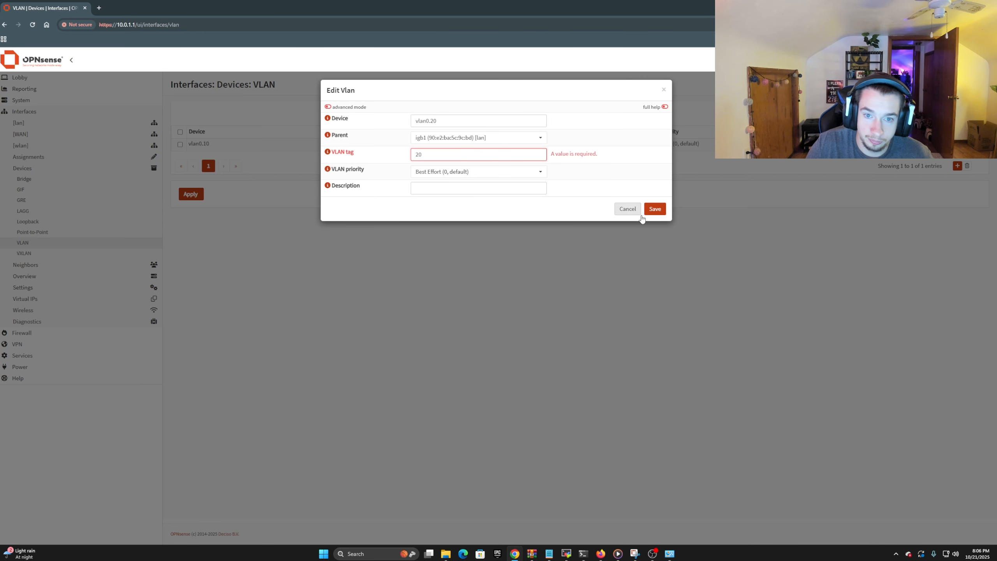
{"action": "left_click", "coordinate": [653, 209]}
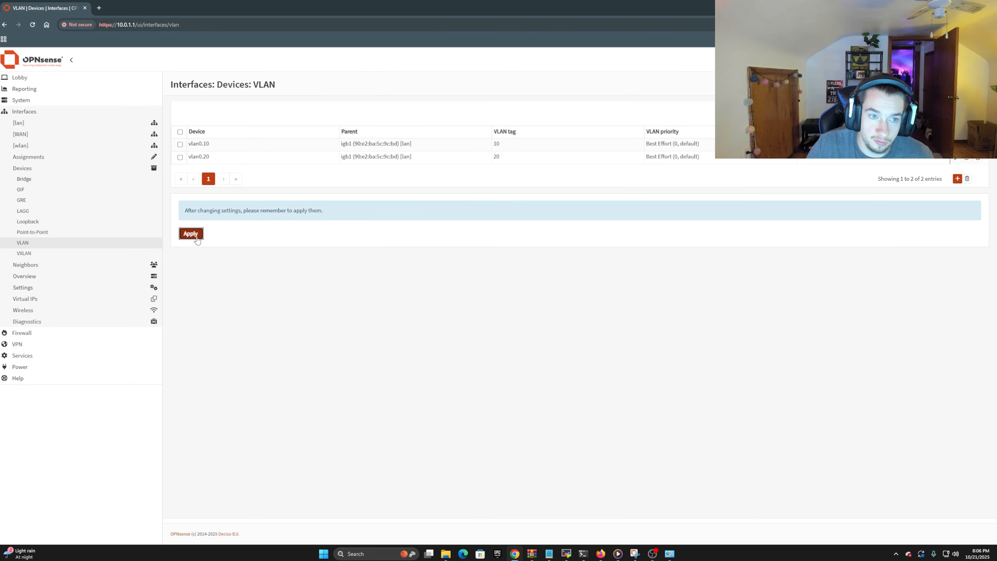
{"action": "left_click", "coordinate": [192, 233]}
{"action": "left_click", "coordinate": [198, 234]}
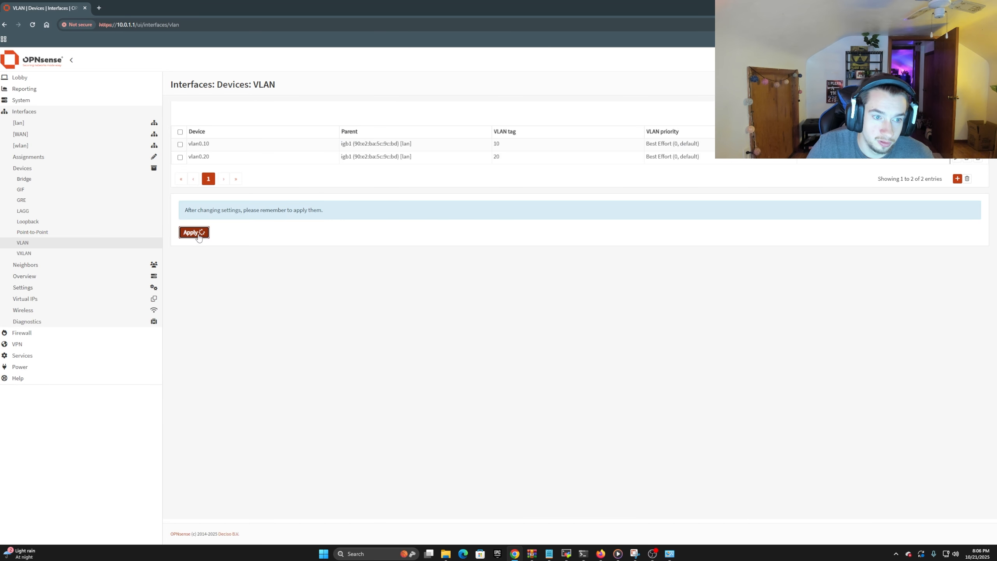
Assign a new interface to the vlan0.10 device in the interface assignments
{"action": "left_click", "coordinate": [42, 113]}
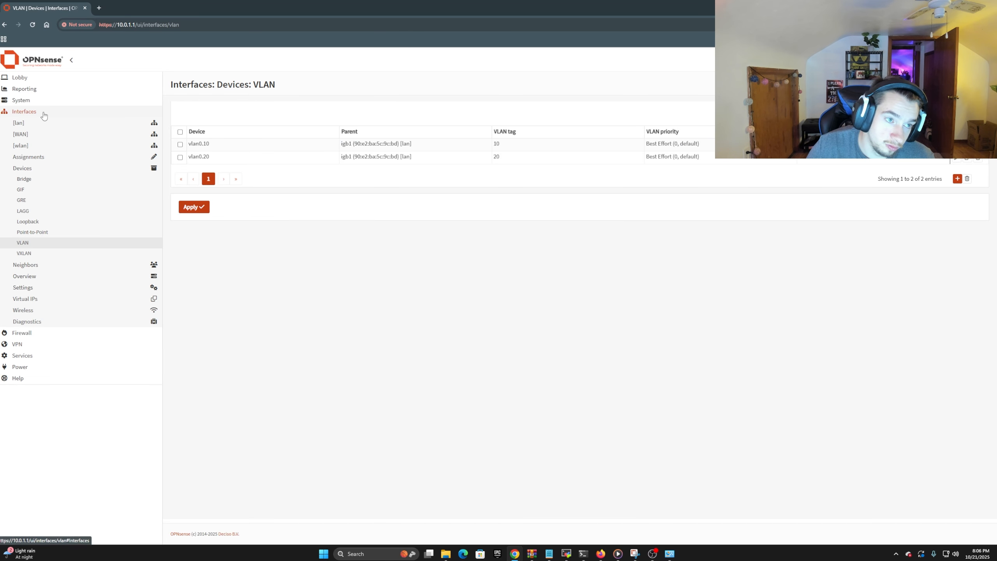
{"action": "left_click", "coordinate": [41, 114]}
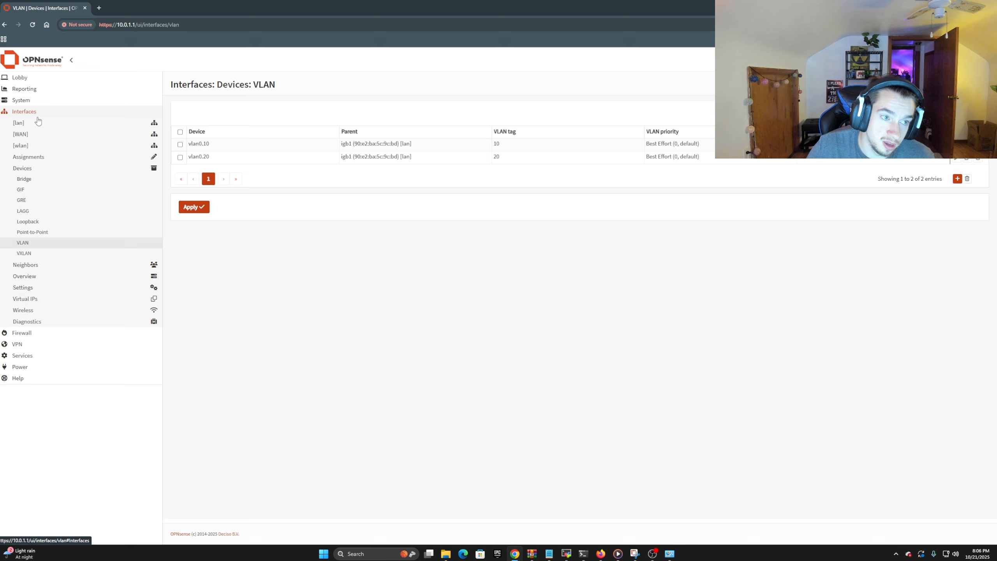
{"action": "left_click", "coordinate": [38, 159]}
{"action": "left_click", "coordinate": [383, 206]}
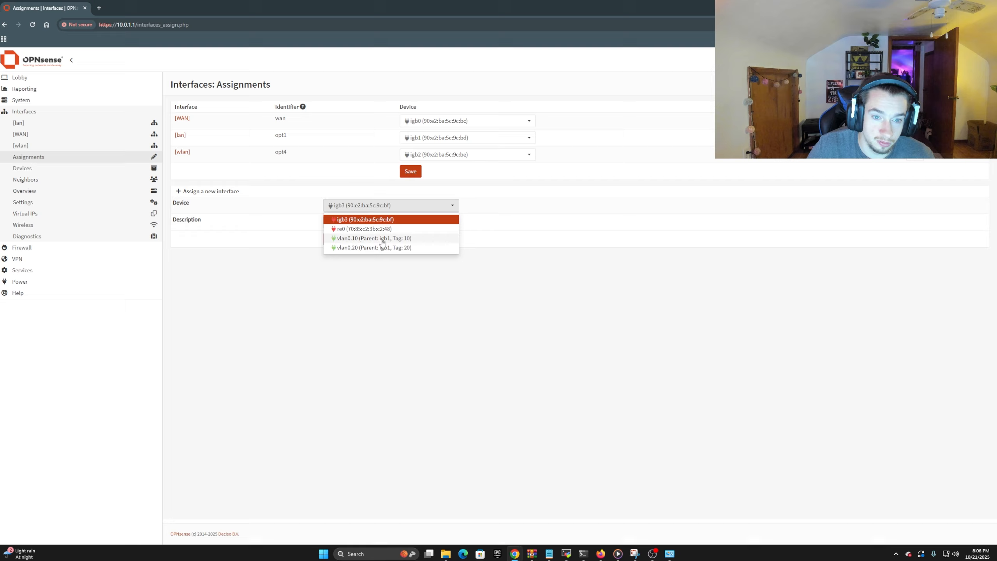
{"action": "left_click", "coordinate": [381, 238]}
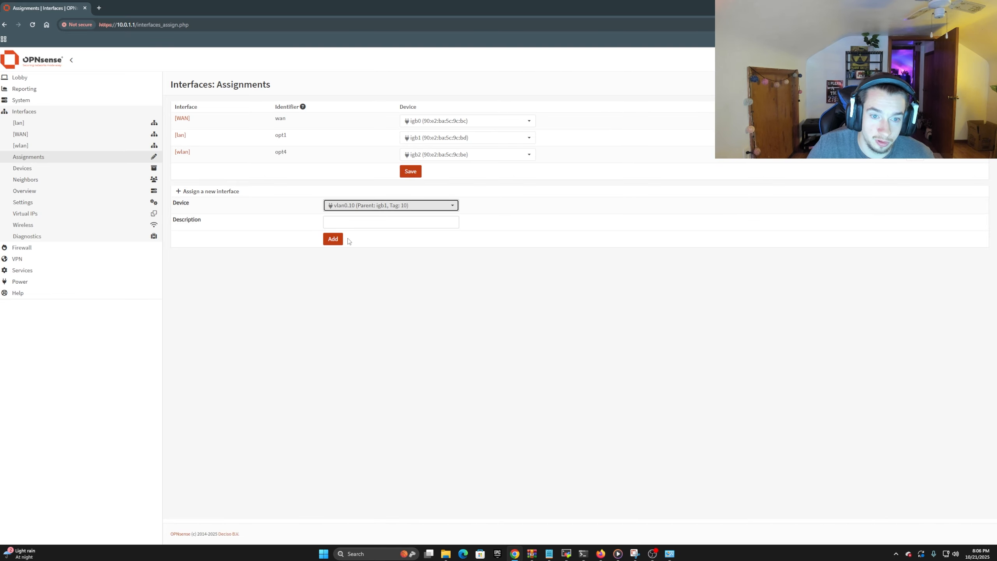
{"action": "left_click", "coordinate": [334, 240]}
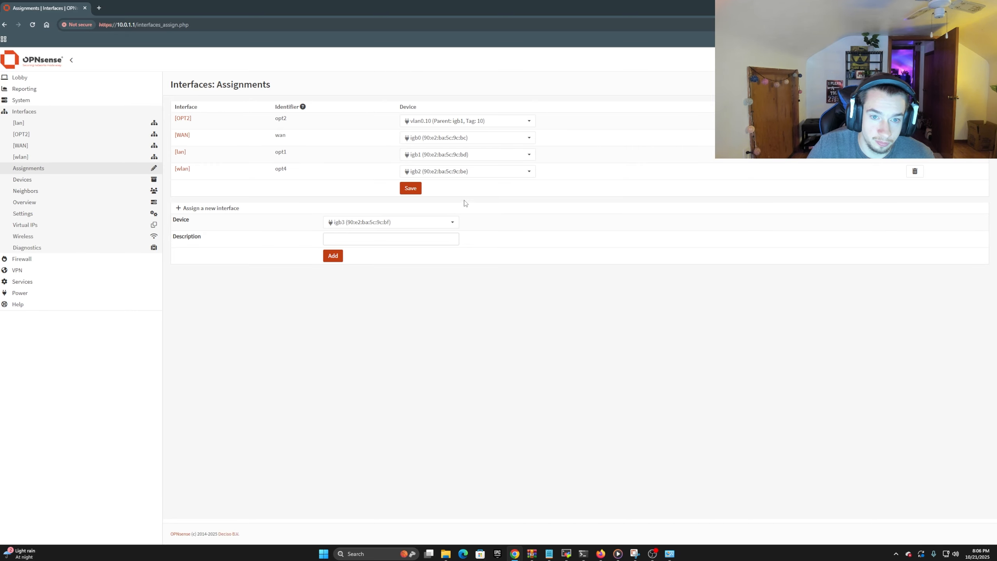
Assign another new interface to the vlan0.20 device
{"action": "left_click", "coordinate": [349, 230]}
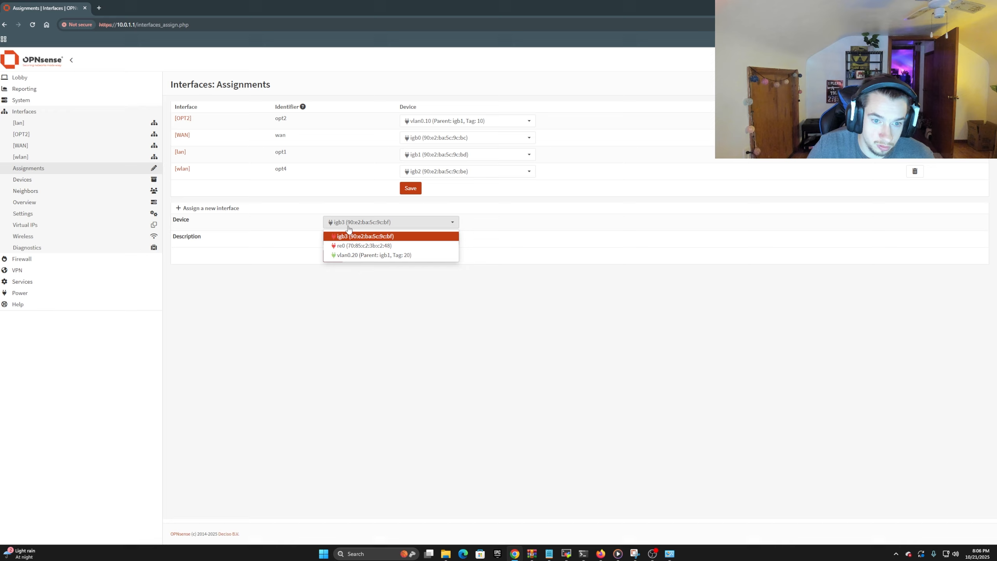
{"action": "left_click", "coordinate": [354, 254]}
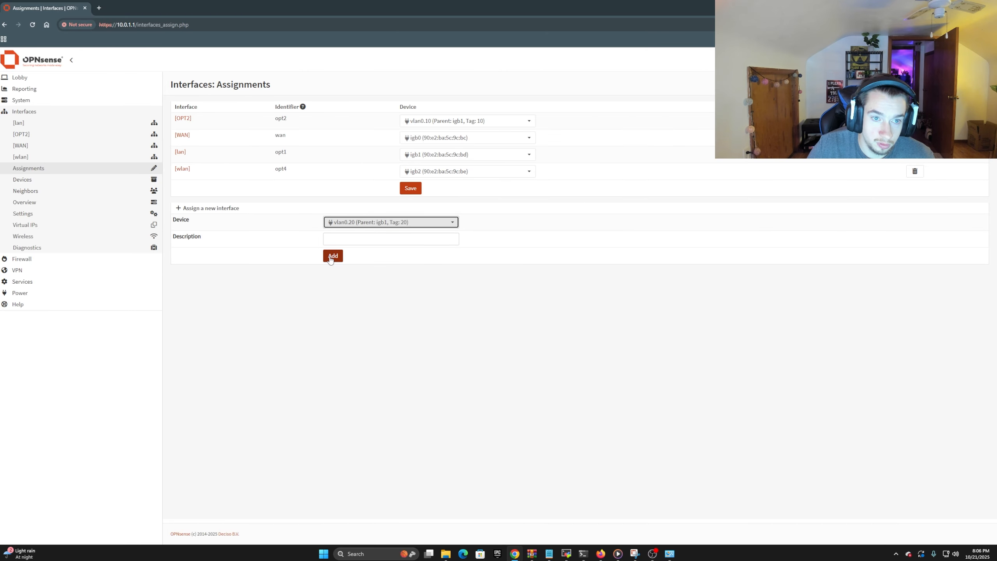
{"action": "left_click", "coordinate": [331, 259]}
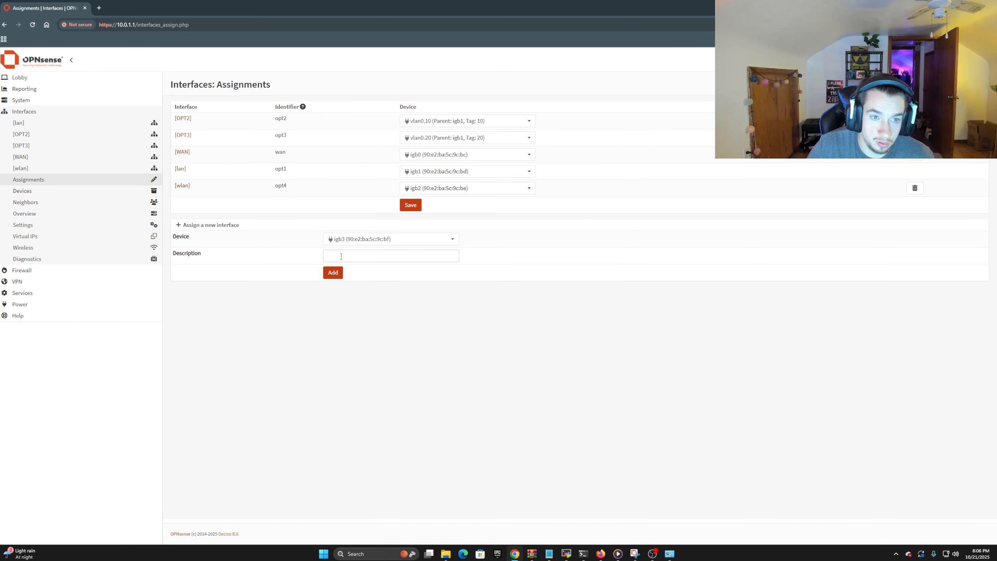
Enable the OPT2 interface with description vlan10 and set its IPv4 configuration type to Static IPv4
{"action": "left_click", "coordinate": [187, 119]}
{"action": "left_click_drag", "start_coordinate": [394, 192], "coordinate": [309, 193]}
{"action": "type", "text": "vlan10"}
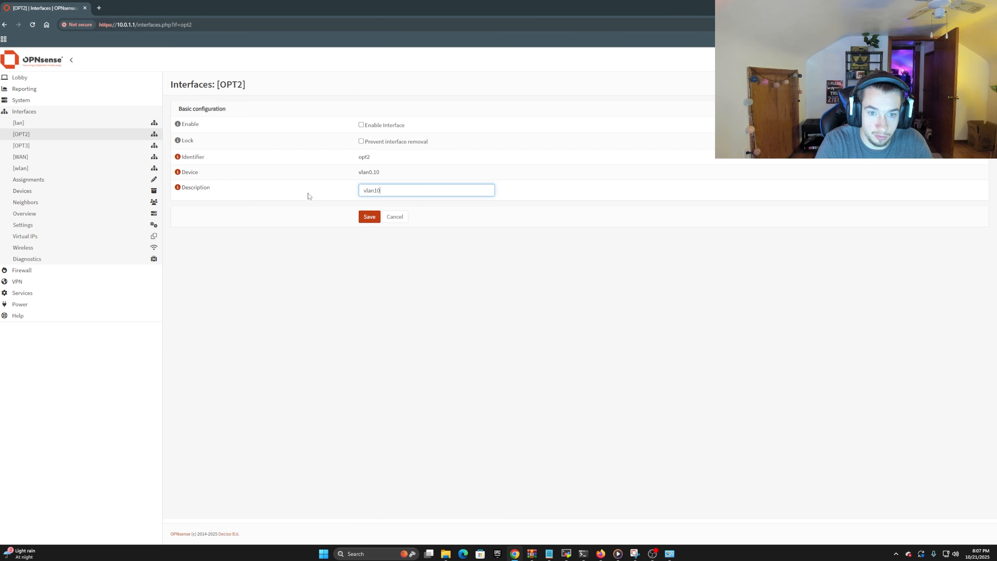
{"action": "left_click", "coordinate": [361, 125]}
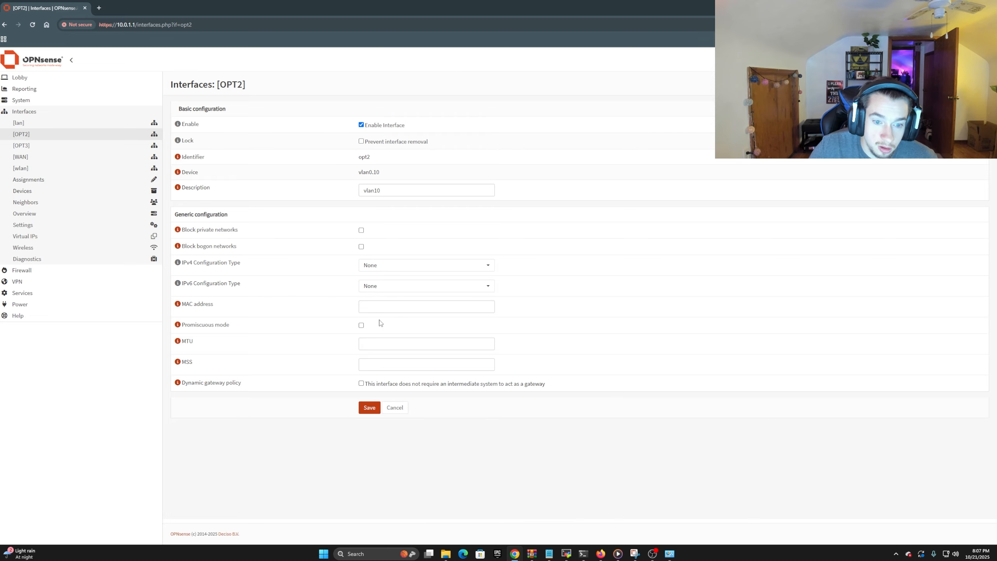
{"action": "left_click", "coordinate": [379, 269]}
{"action": "left_click", "coordinate": [393, 291]}
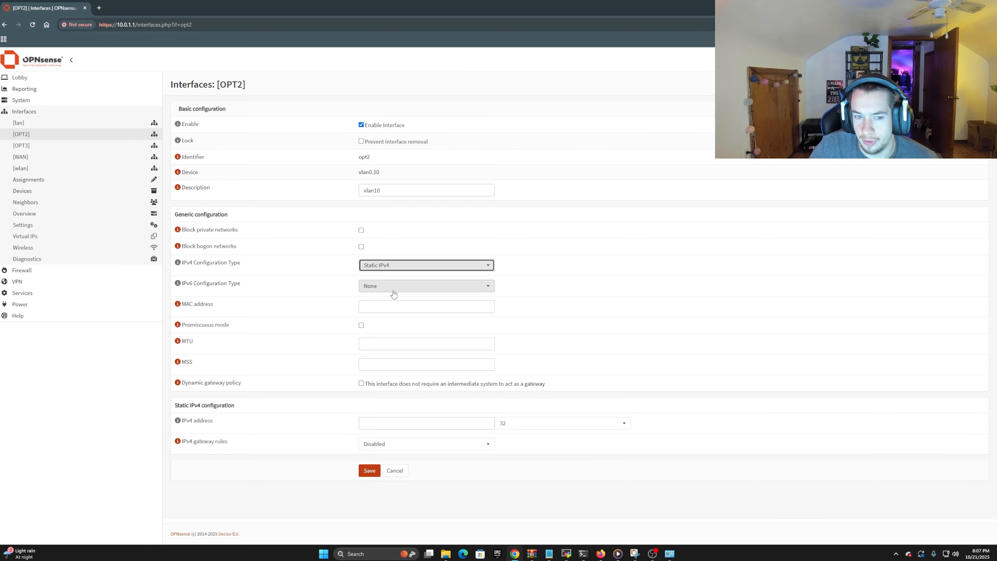
Set the vlan10 interface's static IPv4 address to 10.0.2.2 with prefix length 30, save it and apply the changes
{"action": "left_click", "coordinate": [413, 424]}
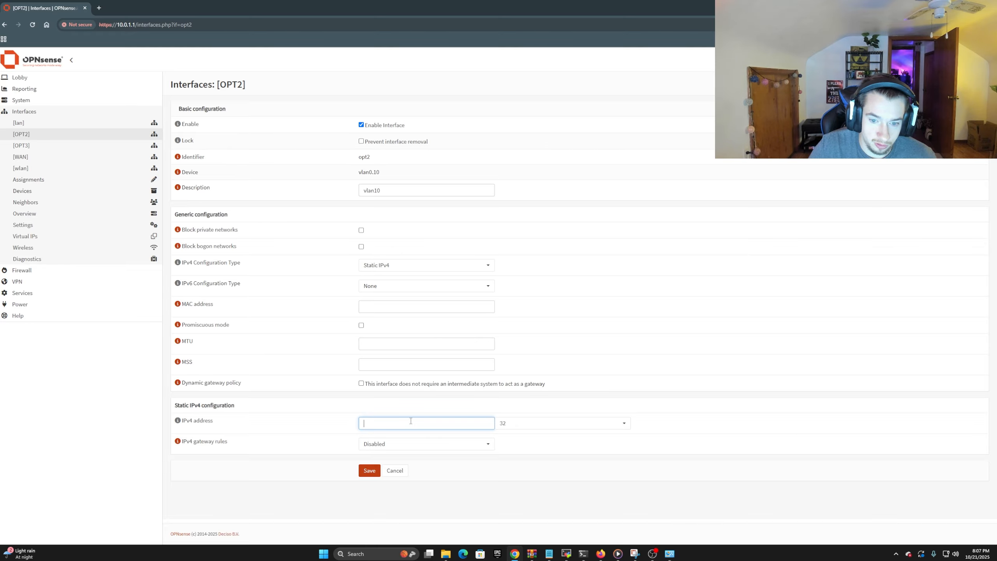
{"action": "left_click", "coordinate": [512, 427]}
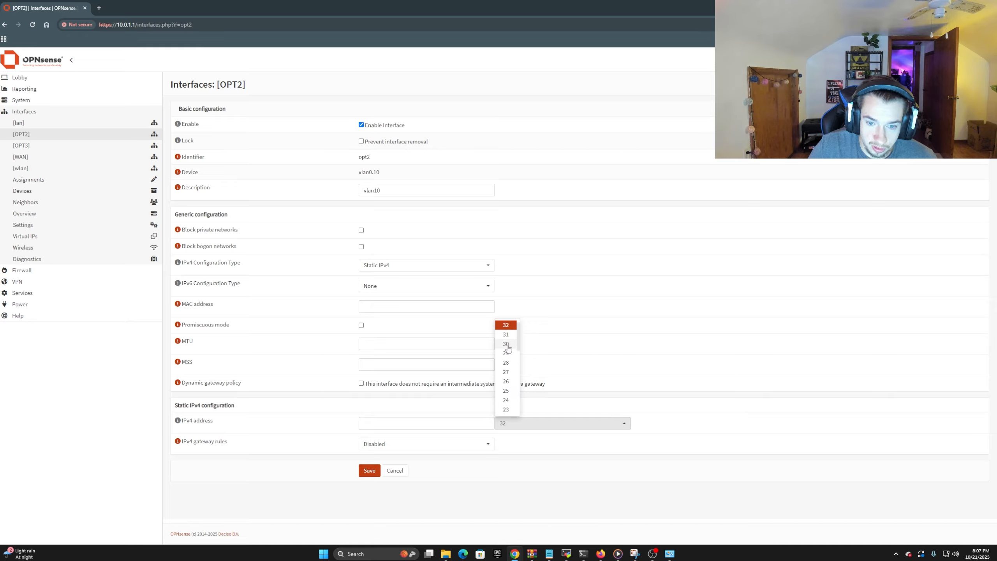
{"action": "left_click", "coordinate": [505, 343]}
{"action": "left_click", "coordinate": [420, 426]}
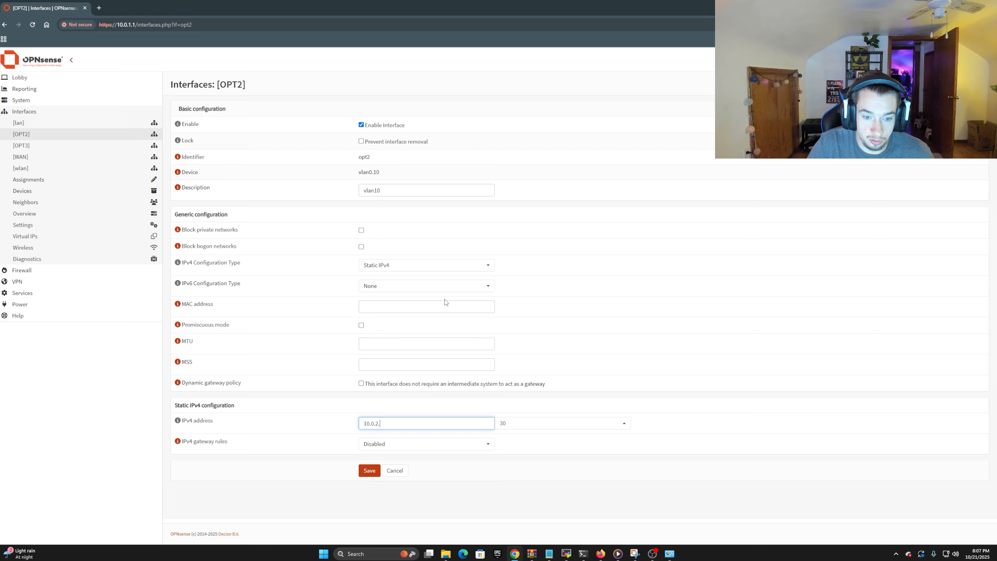
{"action": "left_click", "coordinate": [371, 472]}
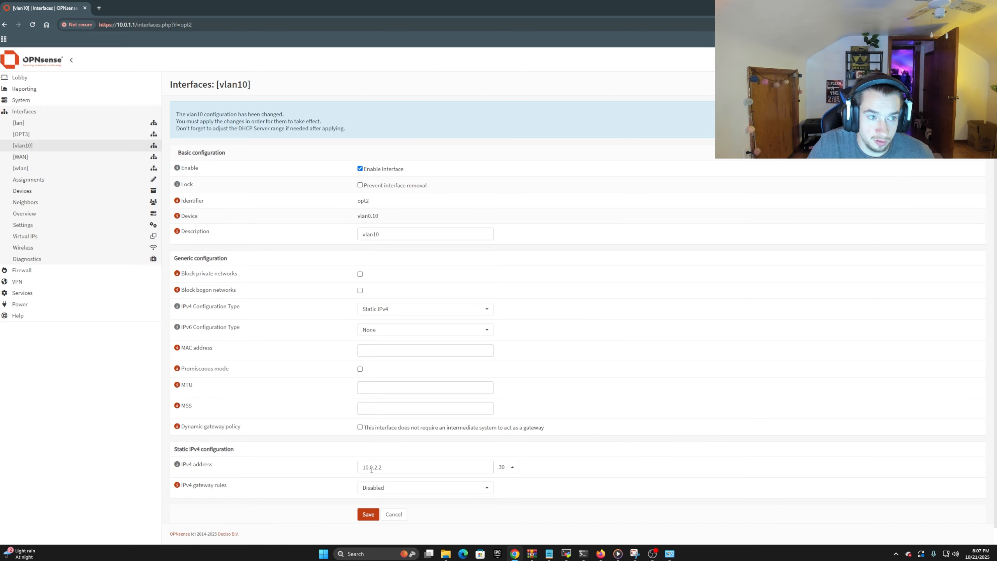
{"action": "scroll", "coordinate": [344, 483], "scroll_direction": "down", "scroll_amount": 1}
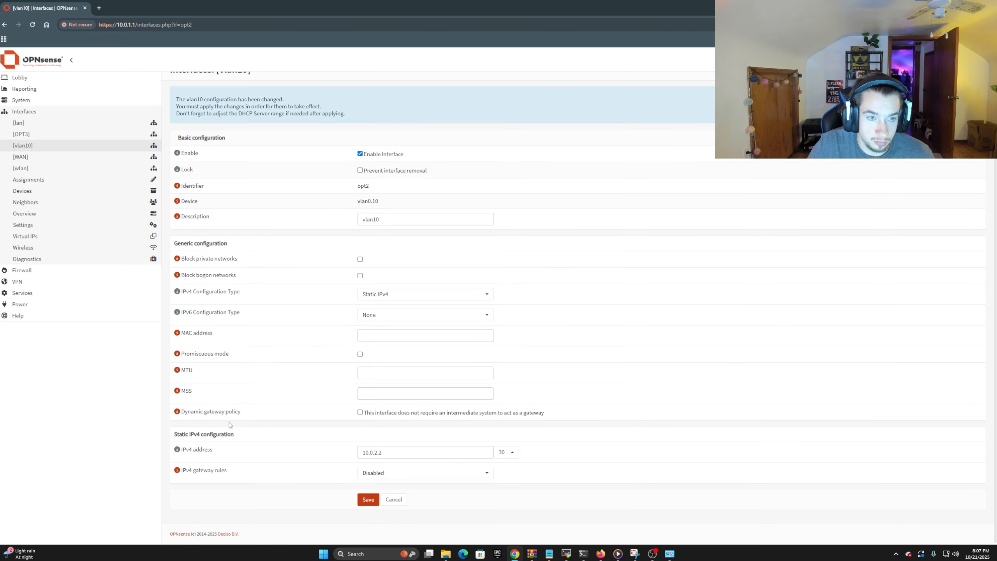
{"action": "left_click", "coordinate": [957, 99]}
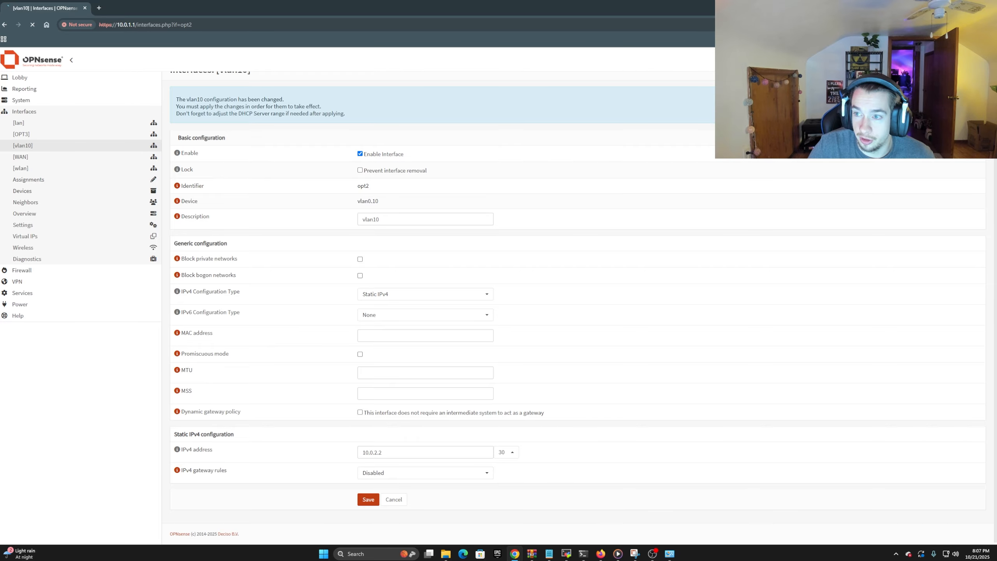
Change the vlan10 address's prefix length to 24, save the interface and apply the changes
{"action": "left_click", "coordinate": [506, 452]}
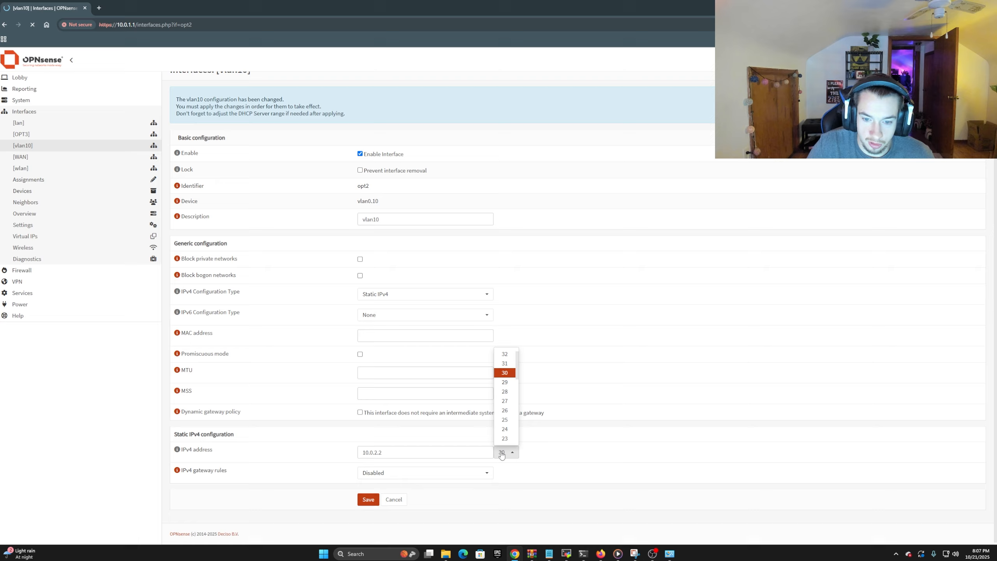
{"action": "left_click", "coordinate": [505, 430]}
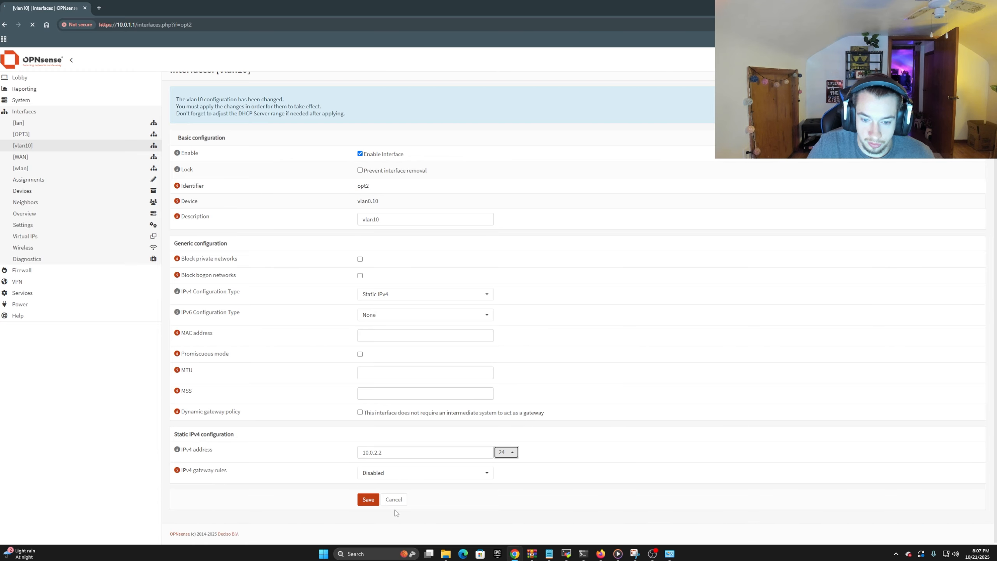
{"action": "left_click", "coordinate": [367, 505]}
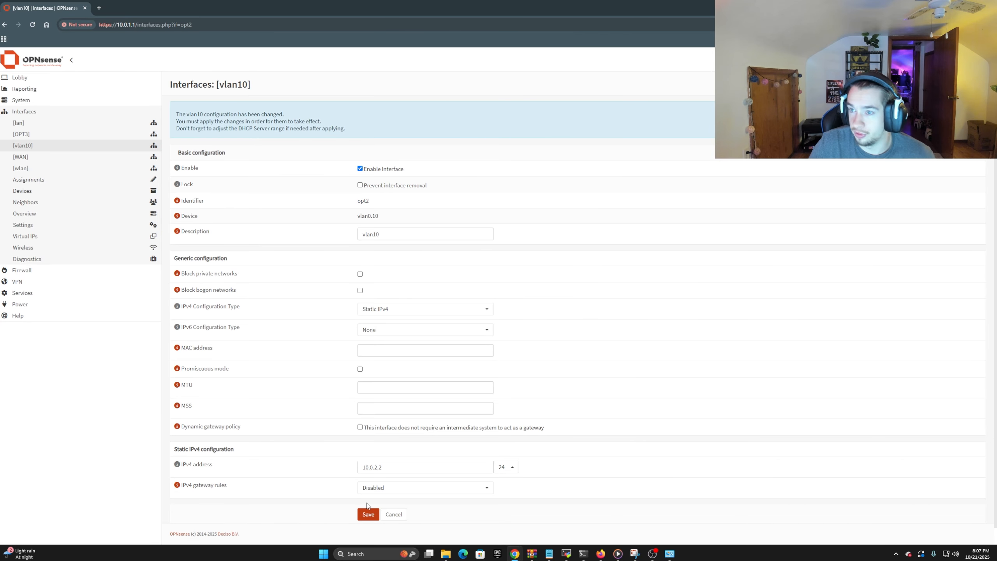
{"action": "left_click", "coordinate": [957, 115]}
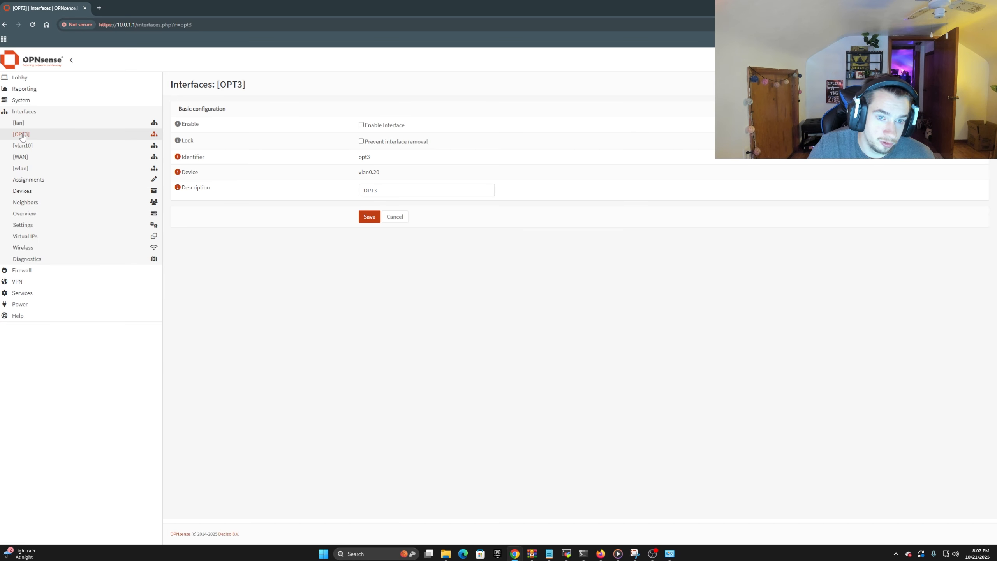
Enable the OPT3 interface with description vlan20 and set its IPv4 configuration type to Static IPv4
{"action": "left_click_drag", "start_coordinate": [407, 191], "coordinate": [343, 200]}
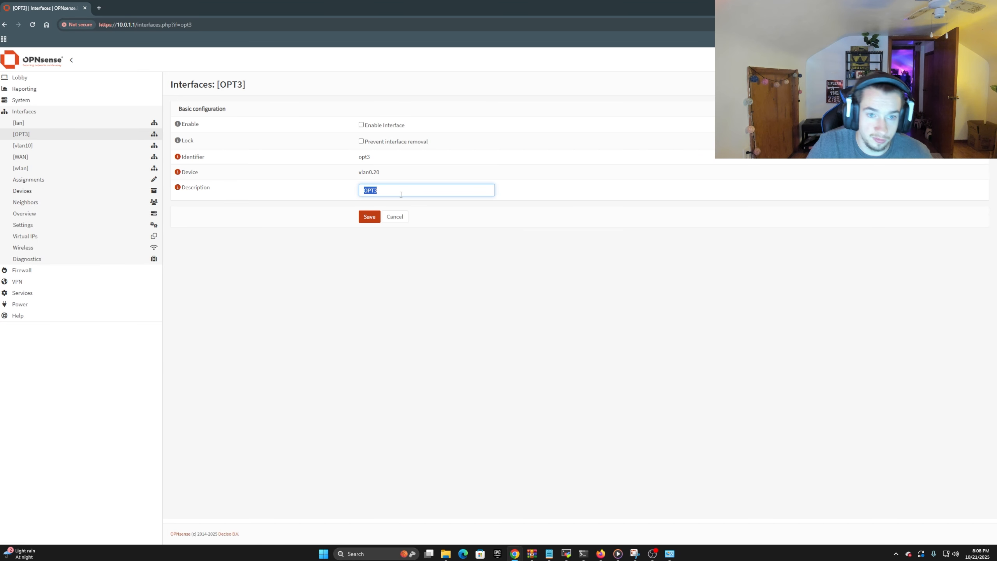
{"action": "type", "text": "vlan20"}
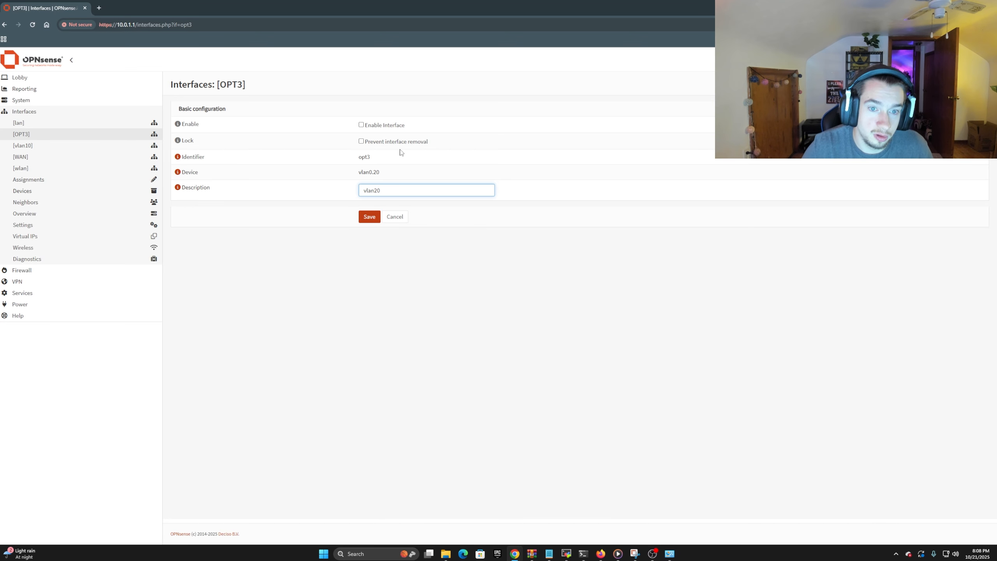
{"action": "left_click", "coordinate": [361, 125]}
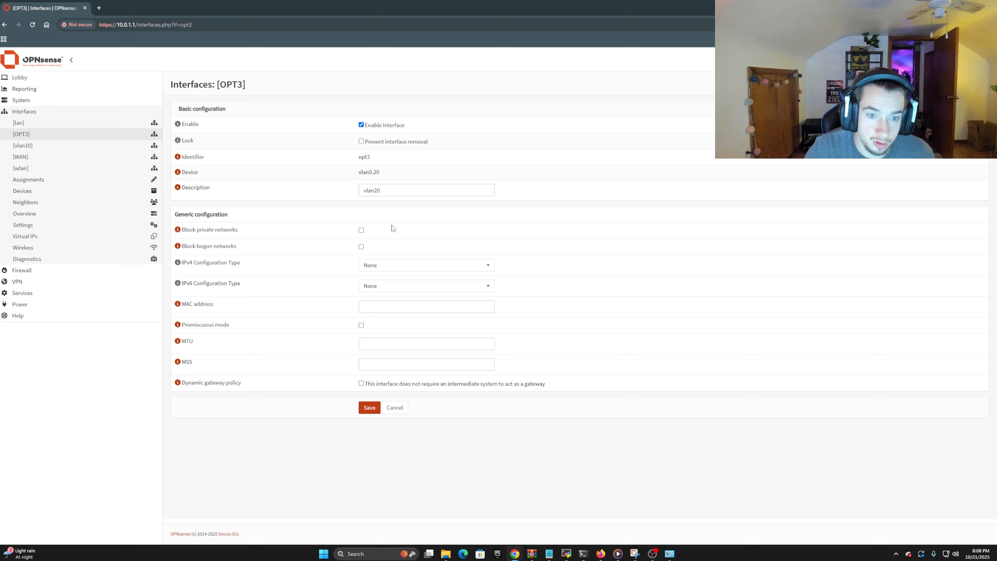
{"action": "left_click", "coordinate": [381, 266]}
{"action": "left_click", "coordinate": [389, 289]}
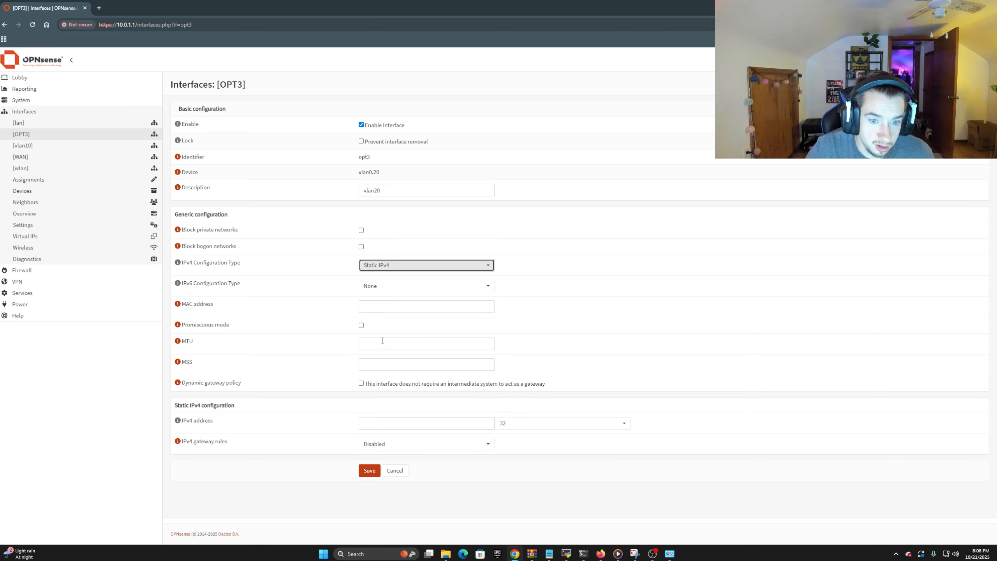
Set the vlan20 interface's static IPv4 address to 10.0.3.2 with prefix length 24 and save it
{"action": "left_click", "coordinate": [394, 427]}
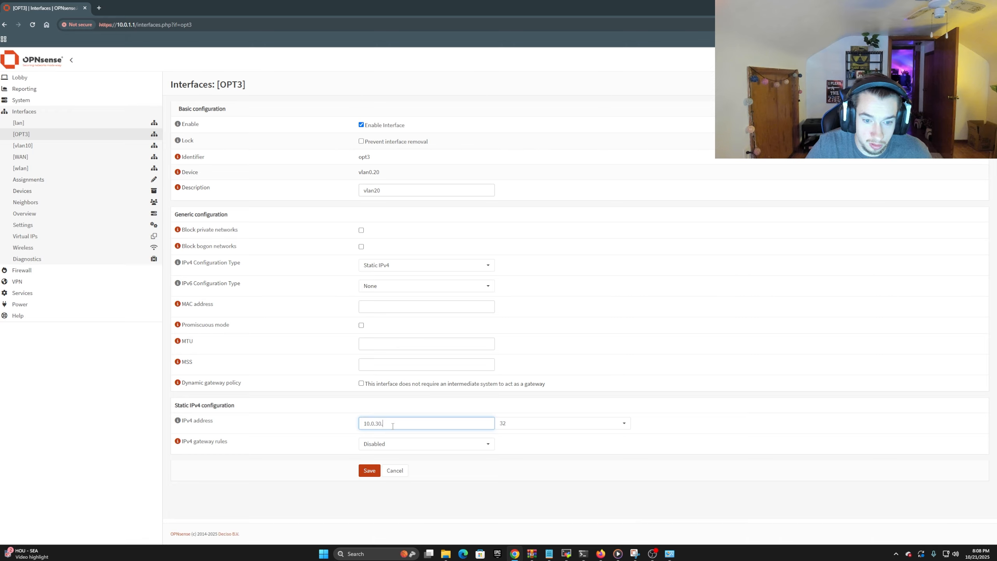
{"action": "type", "text": "10.0.3."}
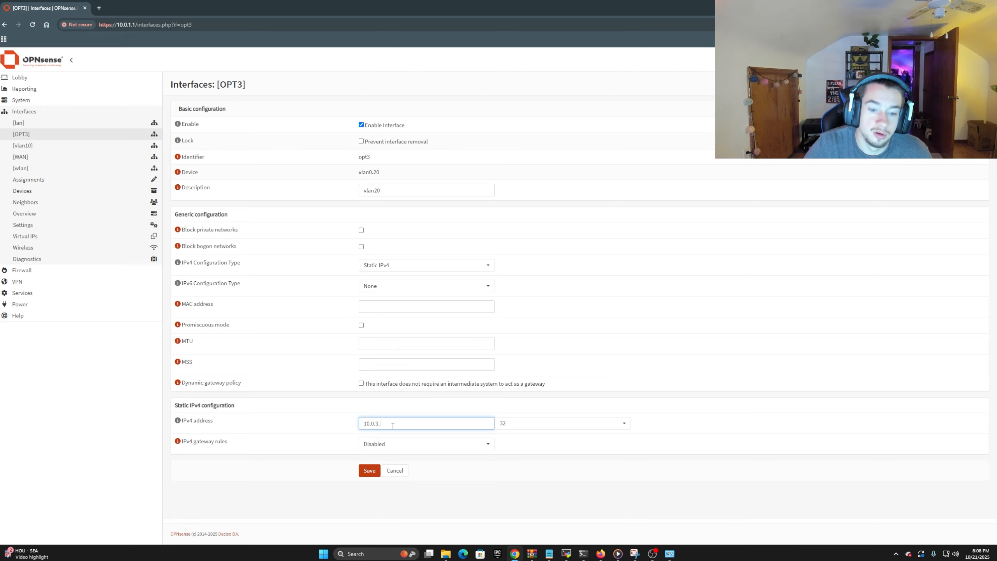
{"action": "left_click", "coordinate": [505, 424]}
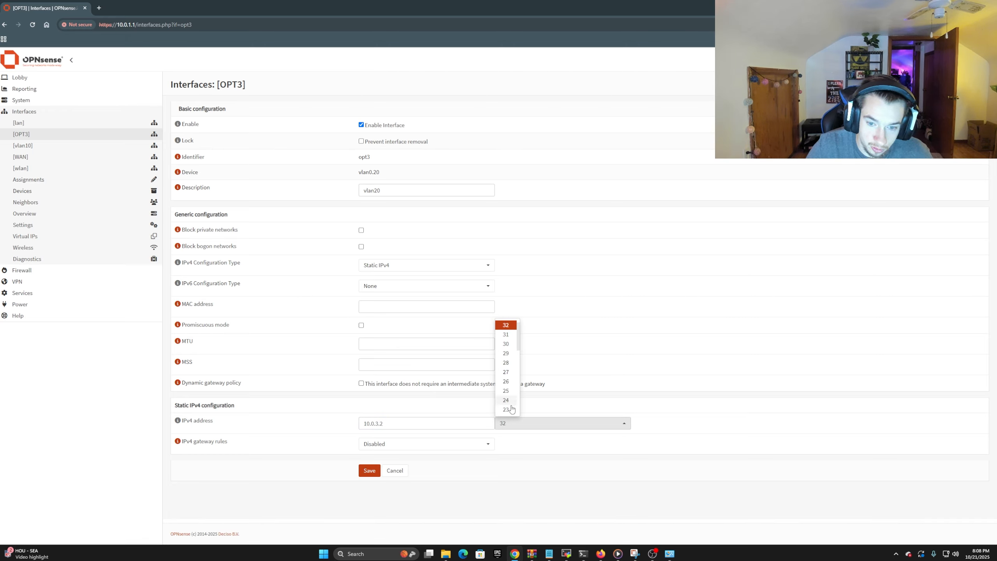
{"action": "left_click", "coordinate": [510, 410]}
{"action": "left_click", "coordinate": [369, 473]}
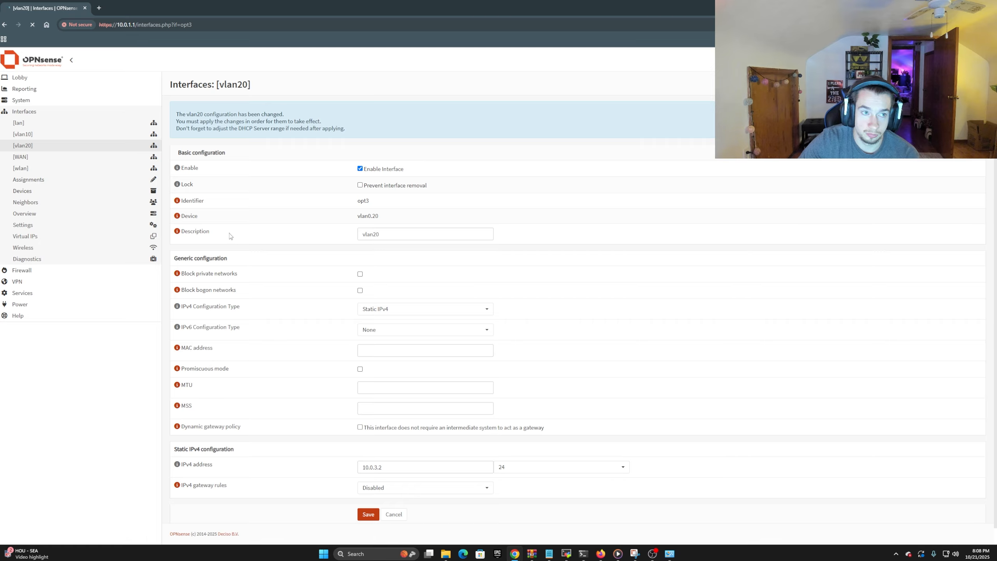
Check the vlan10 interface configuration and open the system's Administration settings page
{"action": "left_click", "coordinate": [22, 134]}
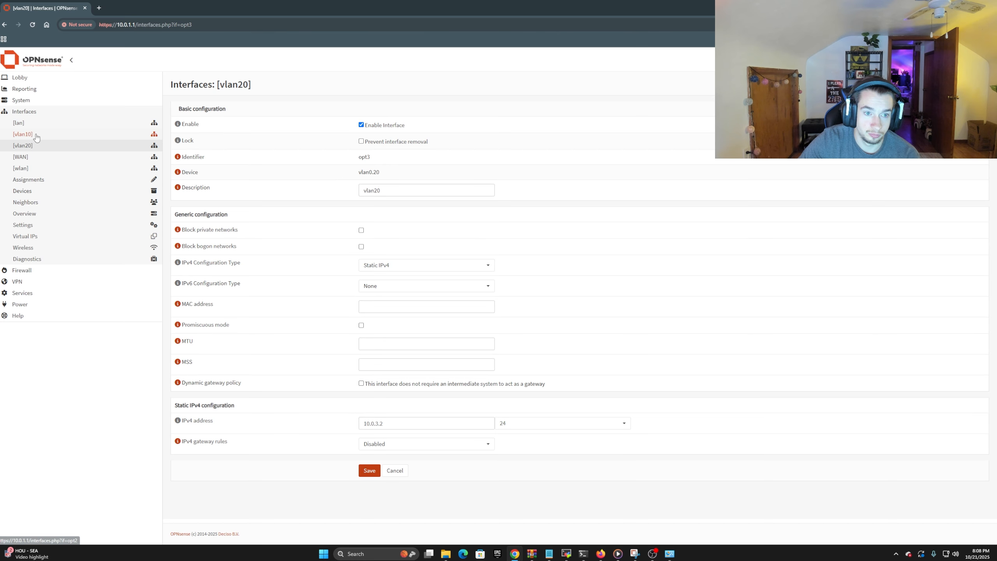
{"action": "left_click", "coordinate": [21, 112]}
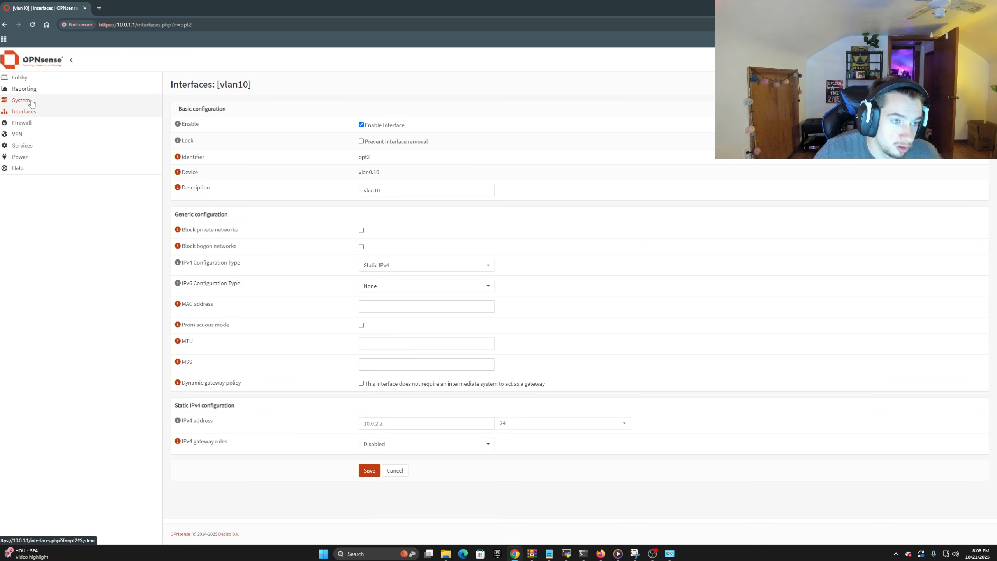
{"action": "left_click", "coordinate": [31, 102]}
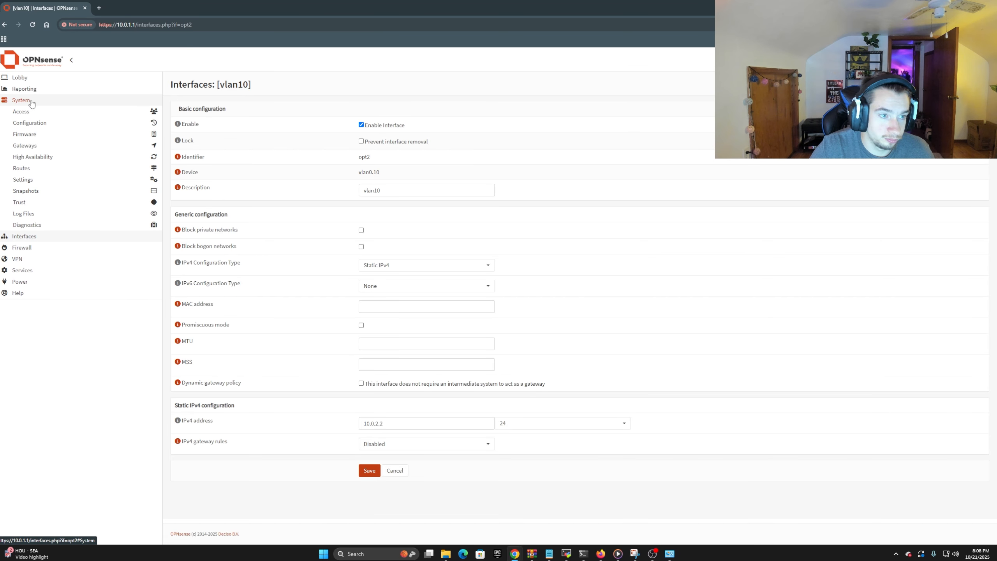
{"action": "left_click", "coordinate": [33, 181]}
{"action": "left_click", "coordinate": [39, 191]}
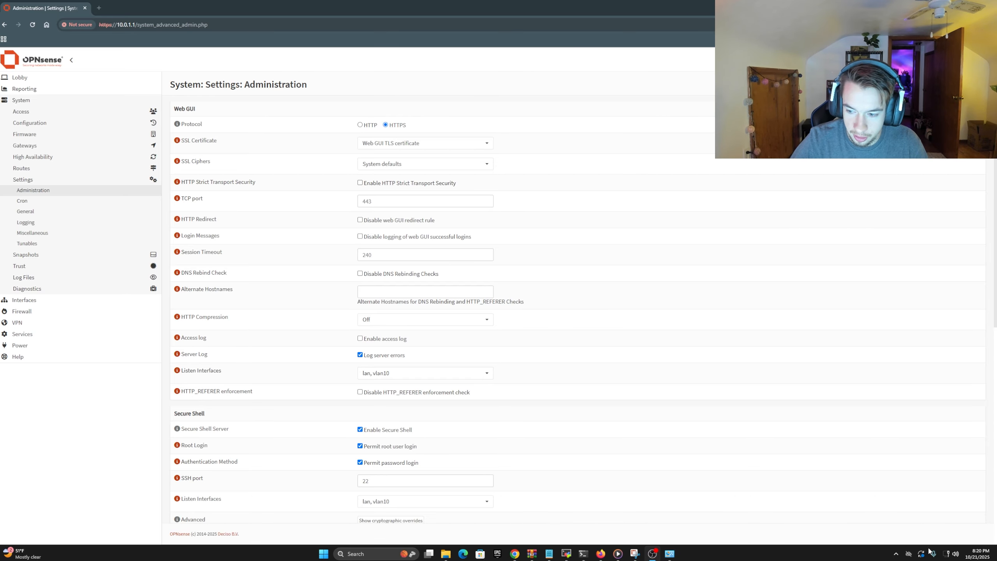
Switch to Windows Settings and open the Ethernet connection's IP assignment for editing
{"action": "right_click", "coordinate": [947, 555]}
{"action": "left_click", "coordinate": [939, 534]}
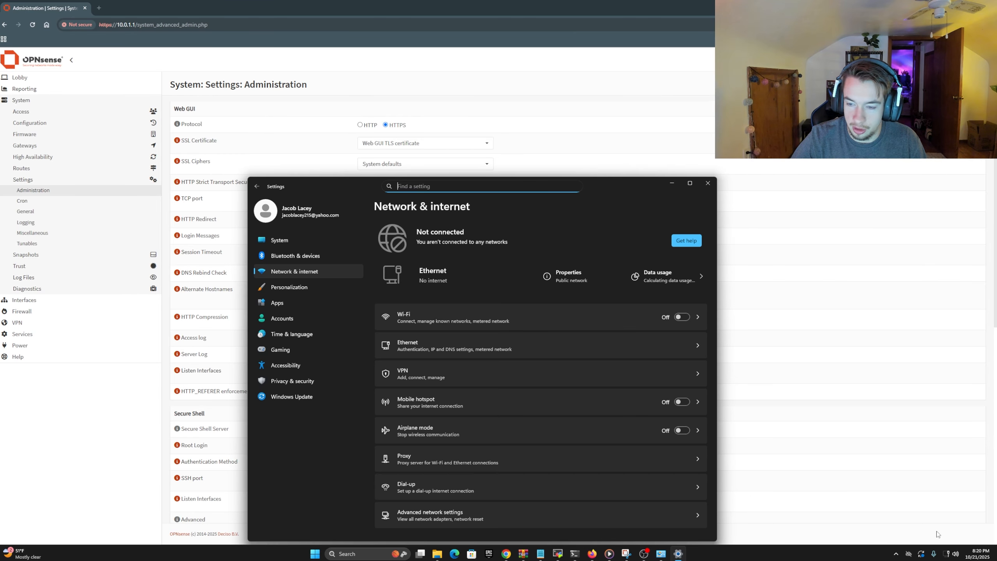
{"action": "left_click", "coordinate": [504, 353]}
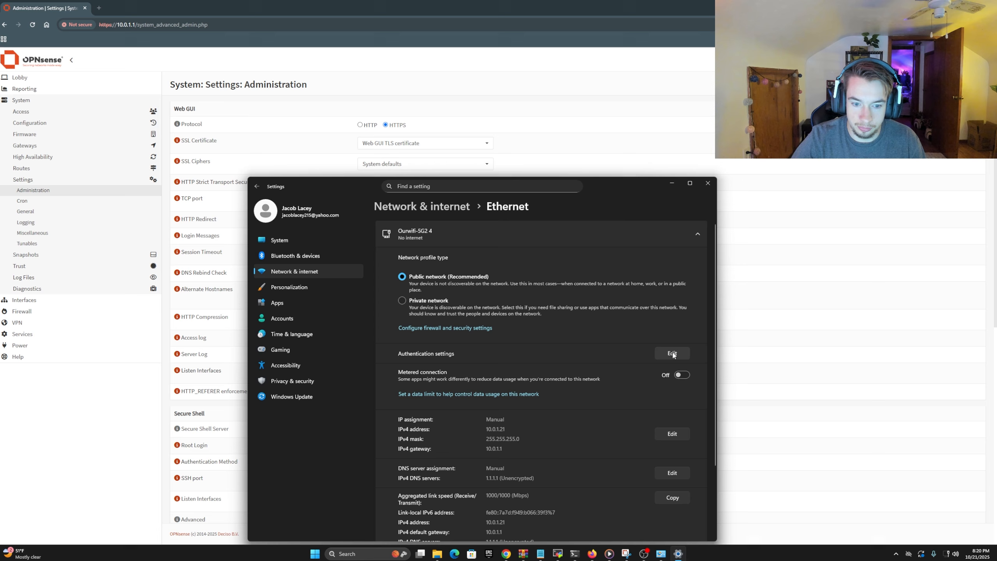
{"action": "left_click", "coordinate": [677, 433]}
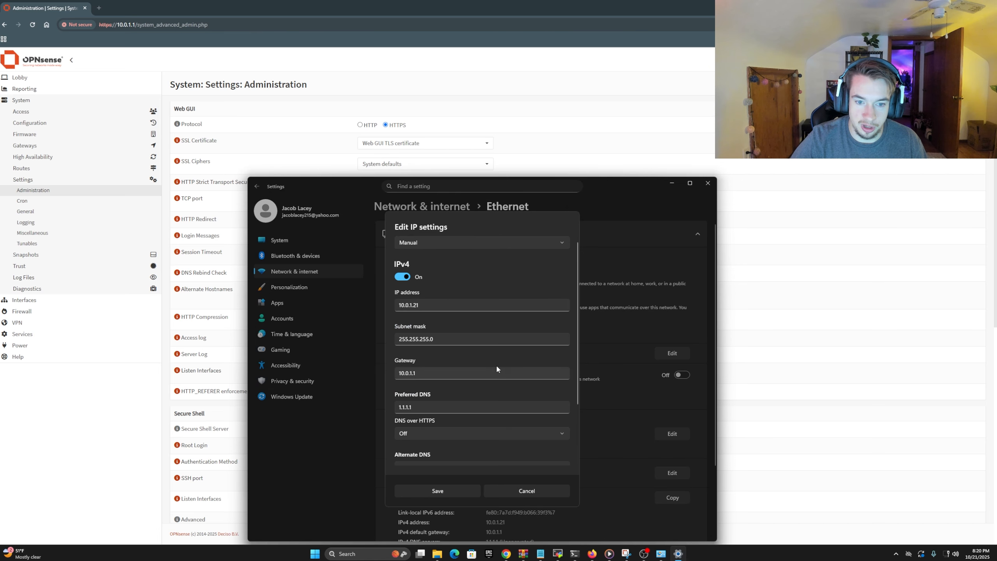
Switch the Ethernet IP assignment to Automatic (DHCP) and back to Manual
{"action": "left_click", "coordinate": [453, 240]}
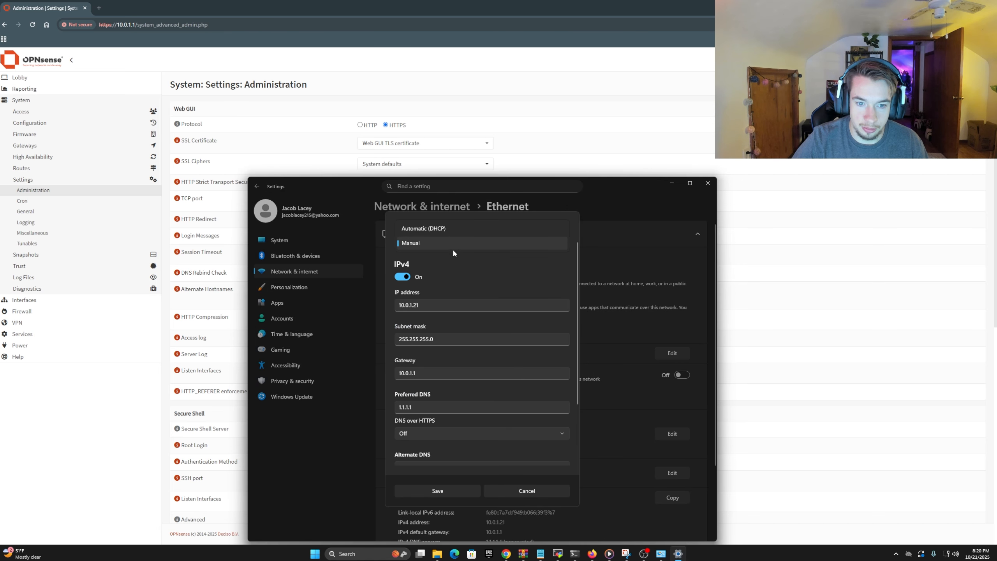
{"action": "left_click", "coordinate": [445, 230]}
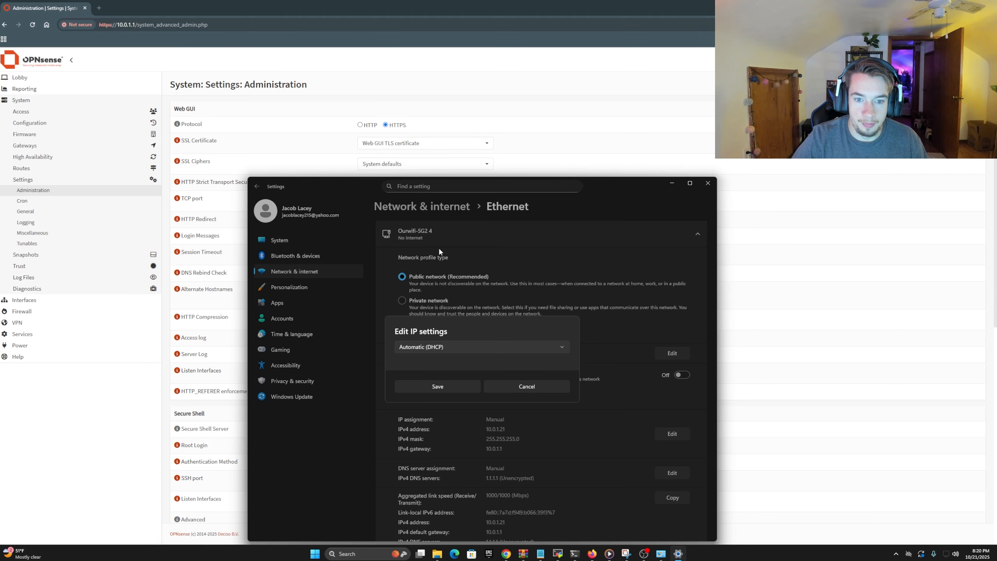
{"action": "left_click", "coordinate": [464, 348]}
{"action": "left_click", "coordinate": [459, 365]}
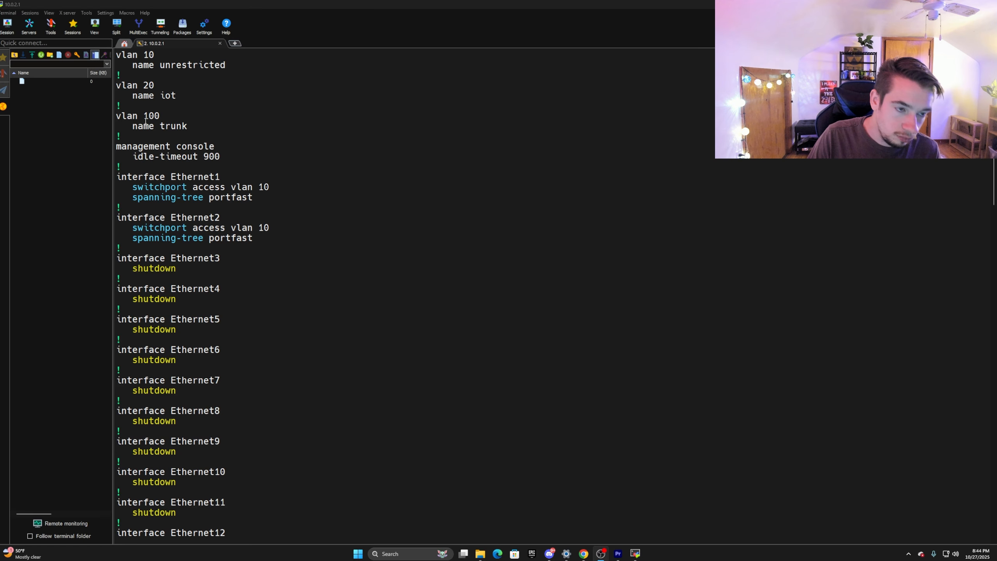
Switch to the 10.0.2.1 terminal session and review the switch configuration's VLAN definitions and Ethernet port assignments
{"action": "scroll", "coordinate": [178, 158], "scroll_direction": "down", "scroll_amount": 20}
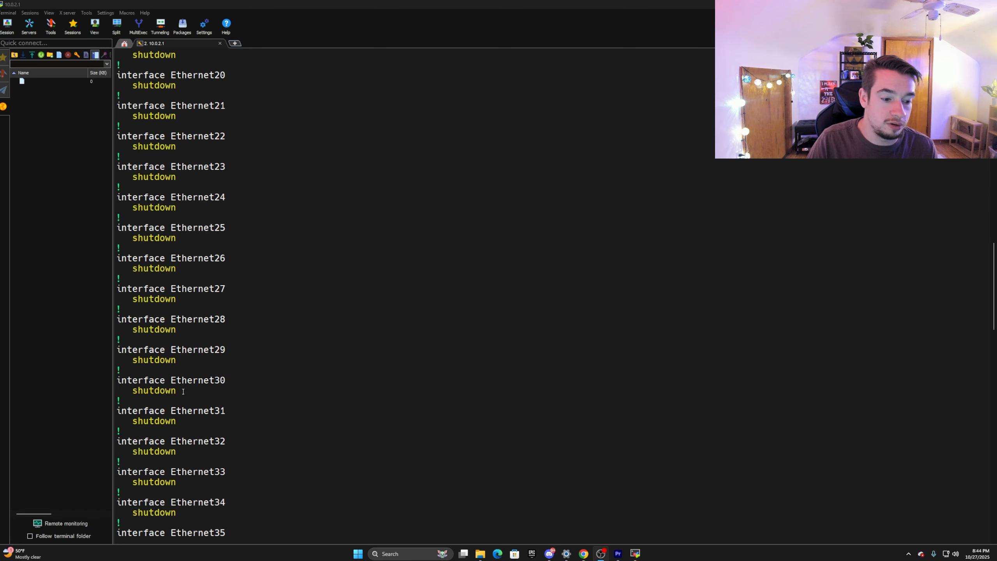
{"action": "scroll", "coordinate": [183, 377], "scroll_direction": "up", "scroll_amount": 18}
{"action": "scroll", "coordinate": [201, 330], "scroll_direction": "up", "scroll_amount": 1}
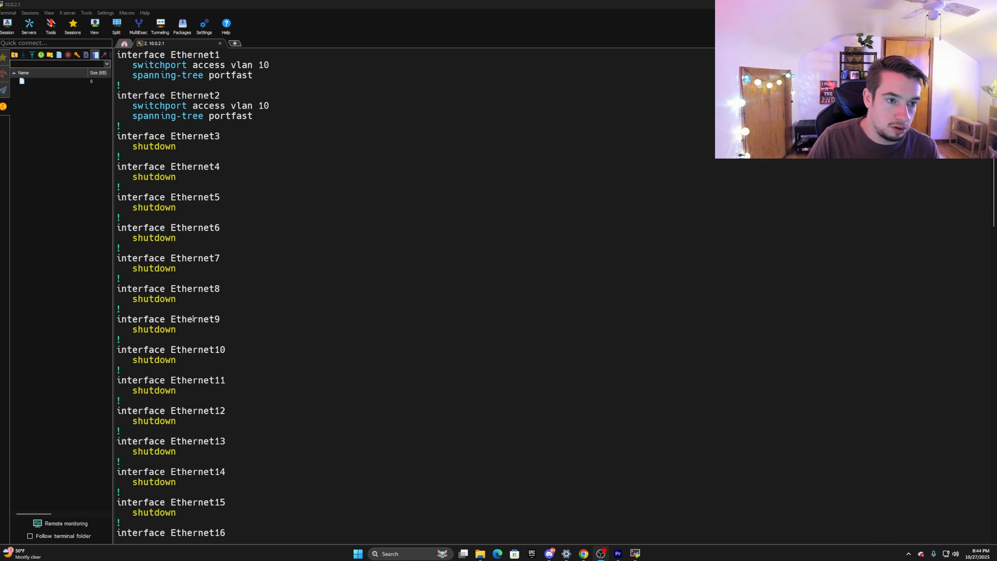
{"action": "scroll", "coordinate": [193, 311], "scroll_direction": "down", "scroll_amount": 1}
{"action": "scroll", "coordinate": [177, 276], "scroll_direction": "up", "scroll_amount": 6}
{"action": "scroll", "coordinate": [161, 236], "scroll_direction": "down", "scroll_amount": 1}
{"action": "scroll", "coordinate": [168, 208], "scroll_direction": "down", "scroll_amount": 1}
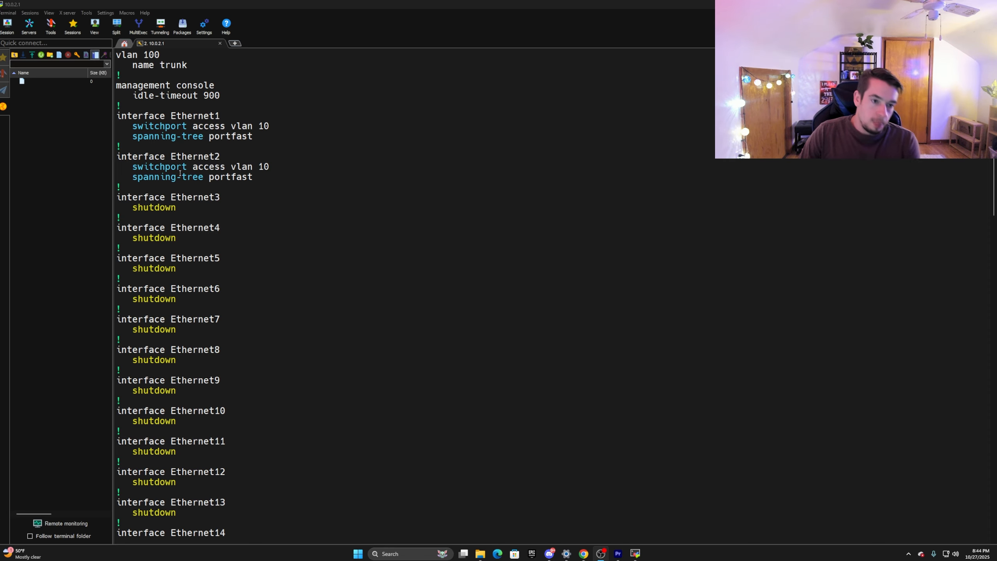
{"action": "scroll", "coordinate": [220, 141], "scroll_direction": "down", "scroll_amount": 2}
{"action": "scroll", "coordinate": [233, 132], "scroll_direction": "up", "scroll_amount": 5}
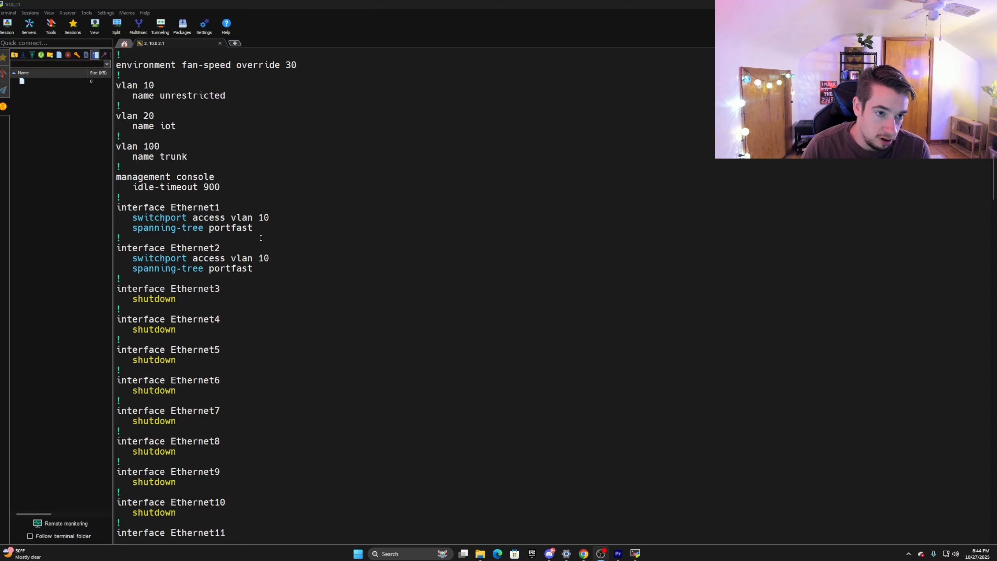
Find the Ethernet17 interface block in the switch configuration and highlight it
{"action": "scroll", "coordinate": [263, 256], "scroll_direction": "down", "scroll_amount": 12}
{"action": "scroll", "coordinate": [262, 256], "scroll_direction": "down", "scroll_amount": 20}
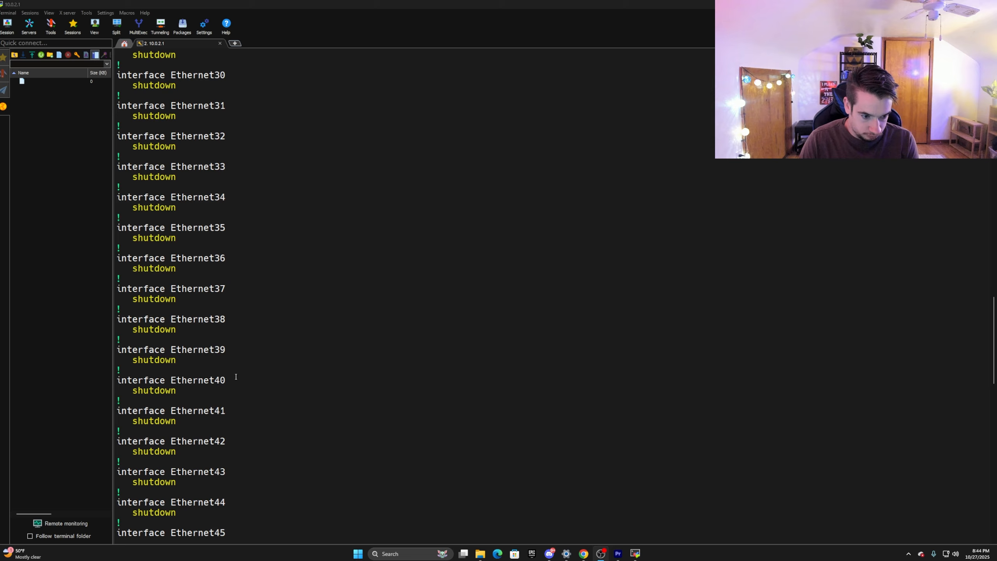
{"action": "scroll", "coordinate": [238, 379], "scroll_direction": "up", "scroll_amount": 13}
{"action": "scroll", "coordinate": [235, 294], "scroll_direction": "up", "scroll_amount": 5}
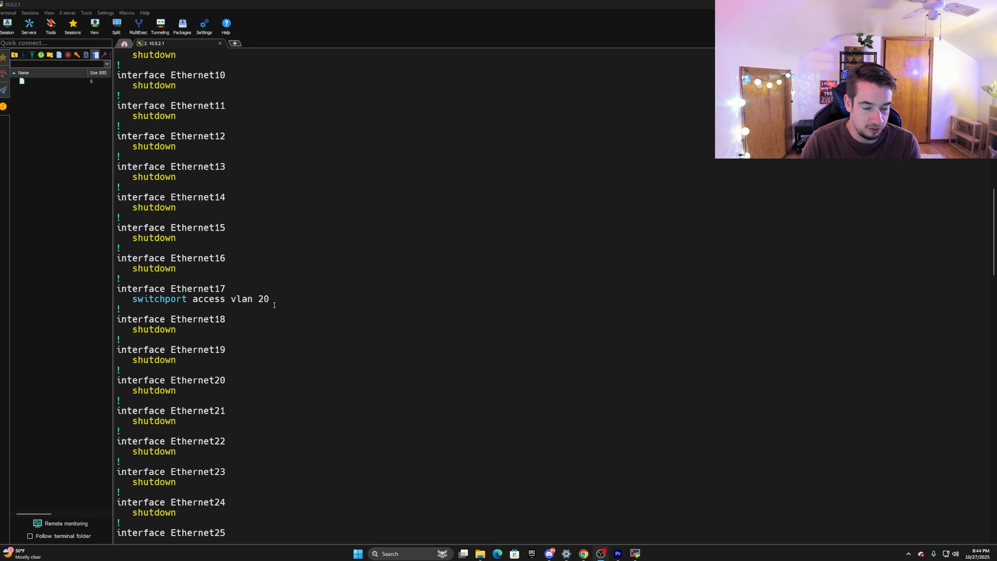
{"action": "left_click_drag", "start_coordinate": [138, 312], "coordinate": [118, 289]}
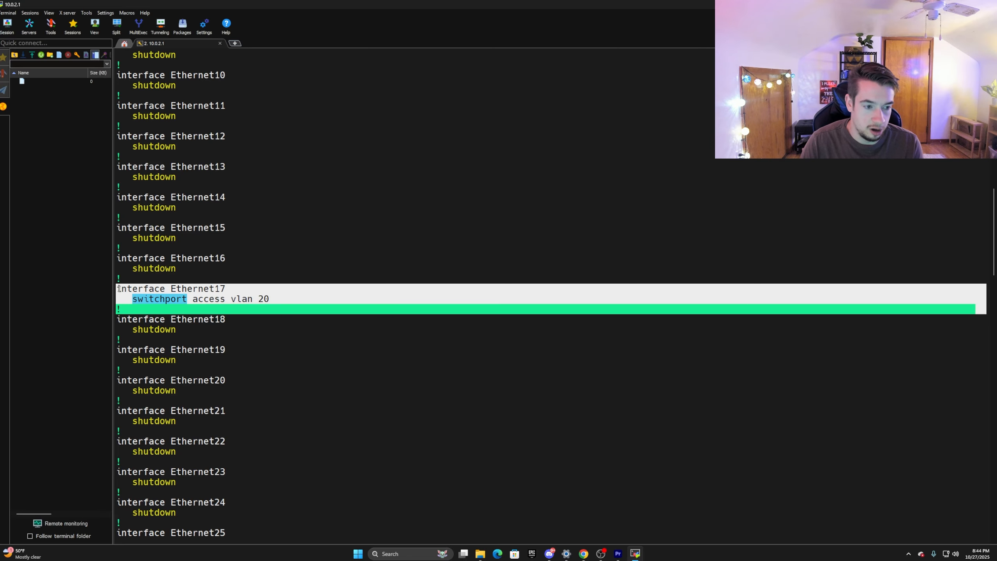
Clear the current highlight and highlight the Ethernet17 access port block again
{"action": "left_click", "coordinate": [118, 290]}
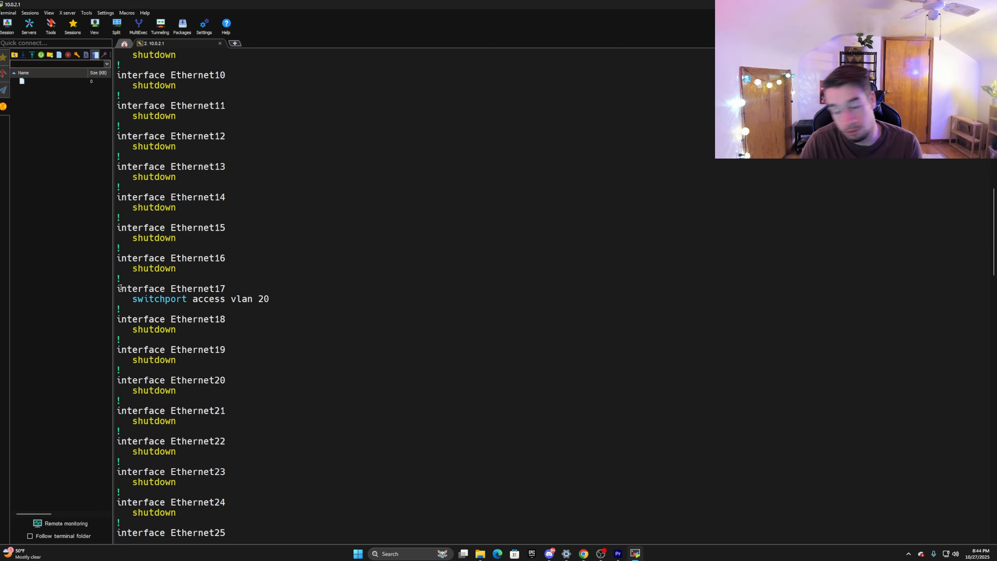
{"action": "left_click_drag", "start_coordinate": [119, 289], "coordinate": [236, 309]}
Find and highlight the Ethernet47 and Ethernet48 interface blocks in the switch configuration, and clear the highlight
{"action": "scroll", "coordinate": [250, 360], "scroll_direction": "down", "scroll_amount": 4}
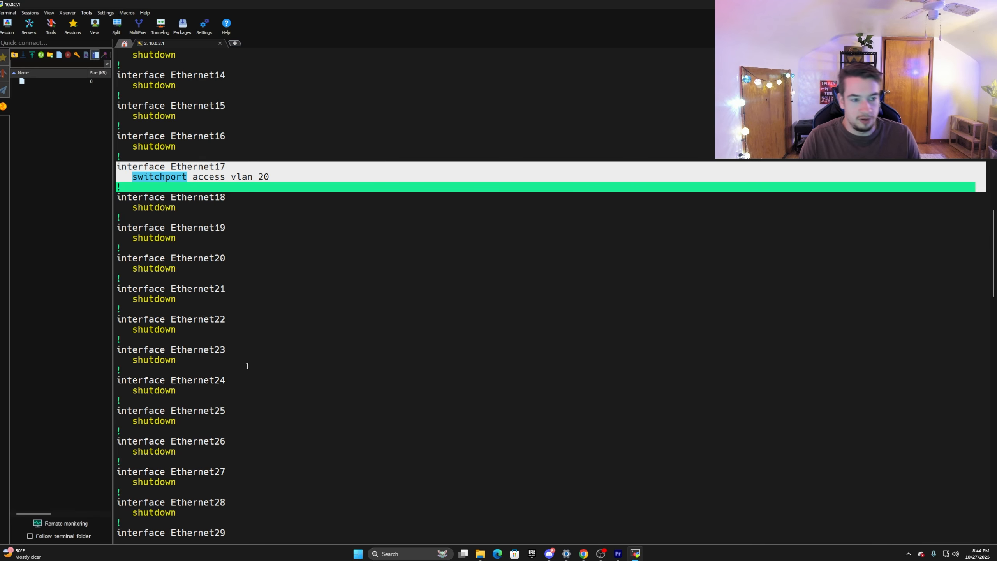
{"action": "scroll", "coordinate": [250, 360], "scroll_direction": "down", "scroll_amount": 20}
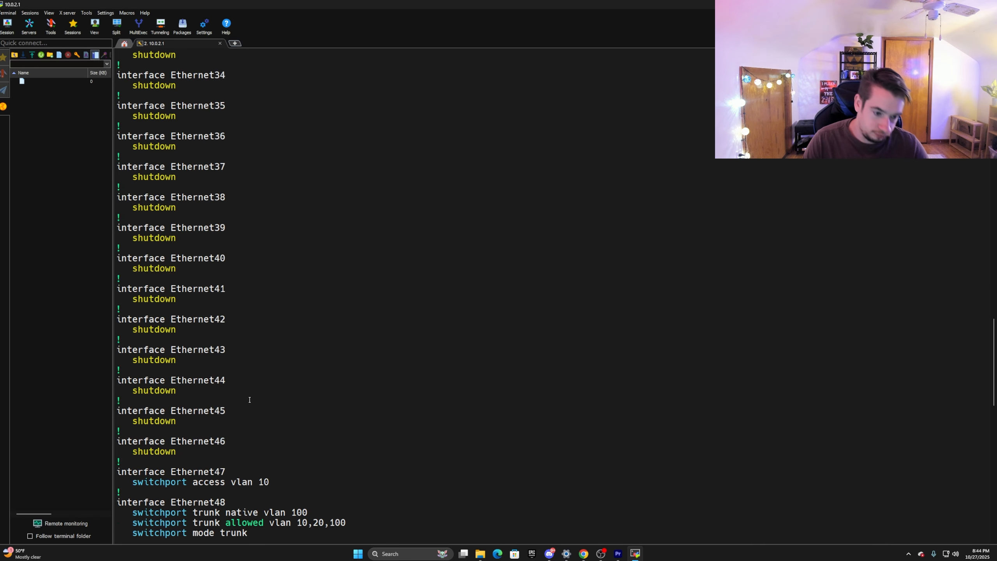
{"action": "scroll", "coordinate": [239, 391], "scroll_direction": "down", "scroll_amount": 1}
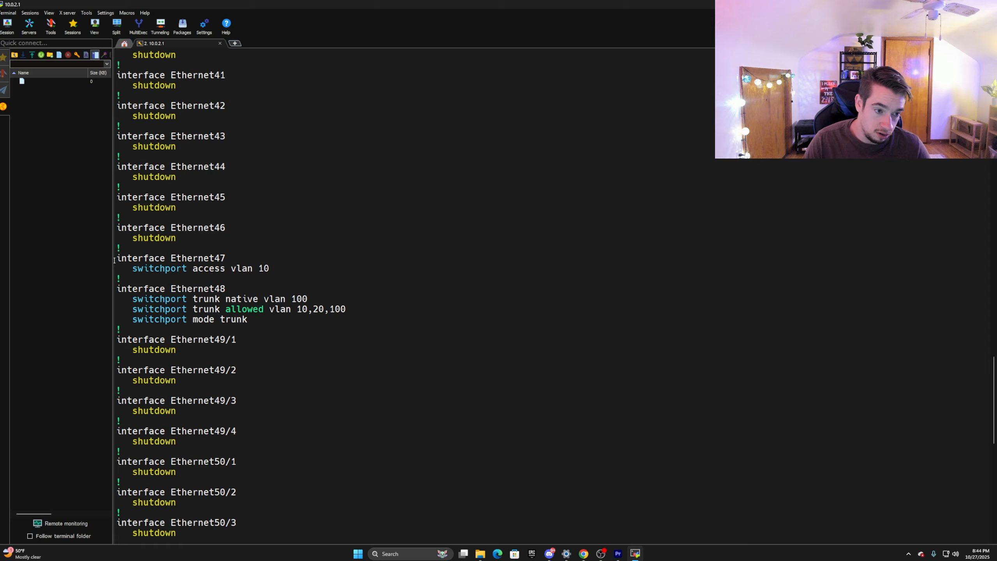
{"action": "left_click_drag", "start_coordinate": [114, 260], "coordinate": [289, 270]}
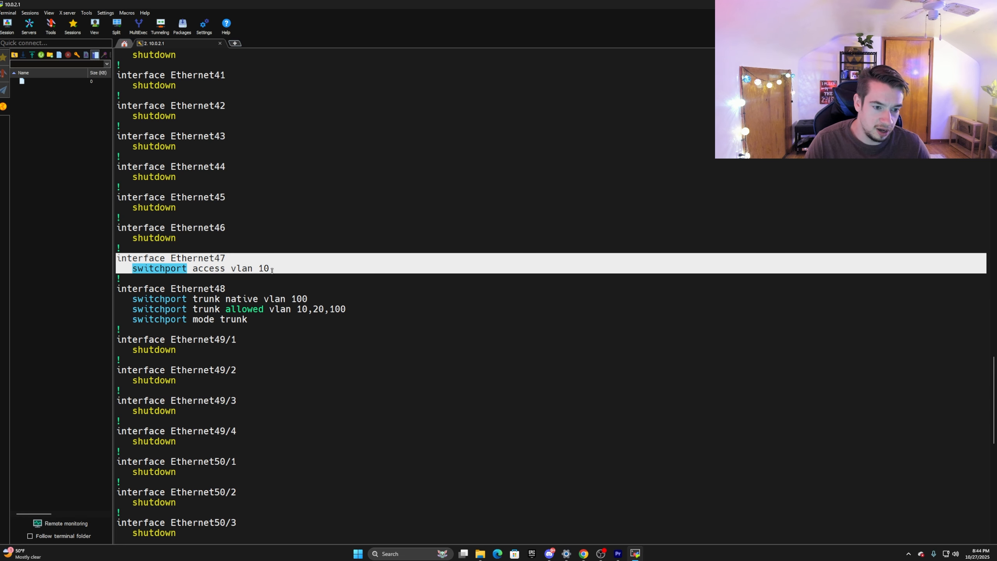
{"action": "left_click_drag", "start_coordinate": [272, 271], "coordinate": [117, 259]}
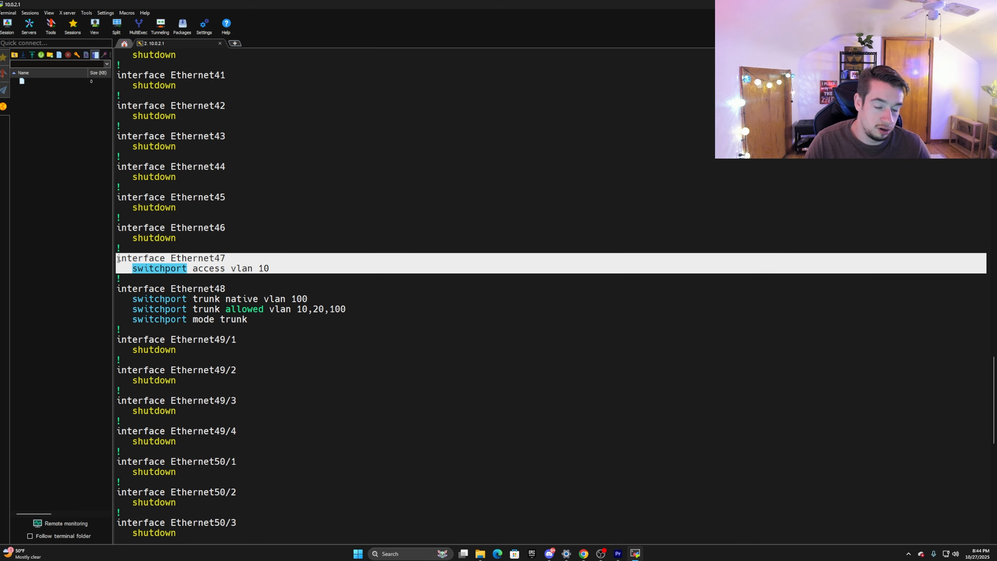
{"action": "left_click", "coordinate": [118, 259]}
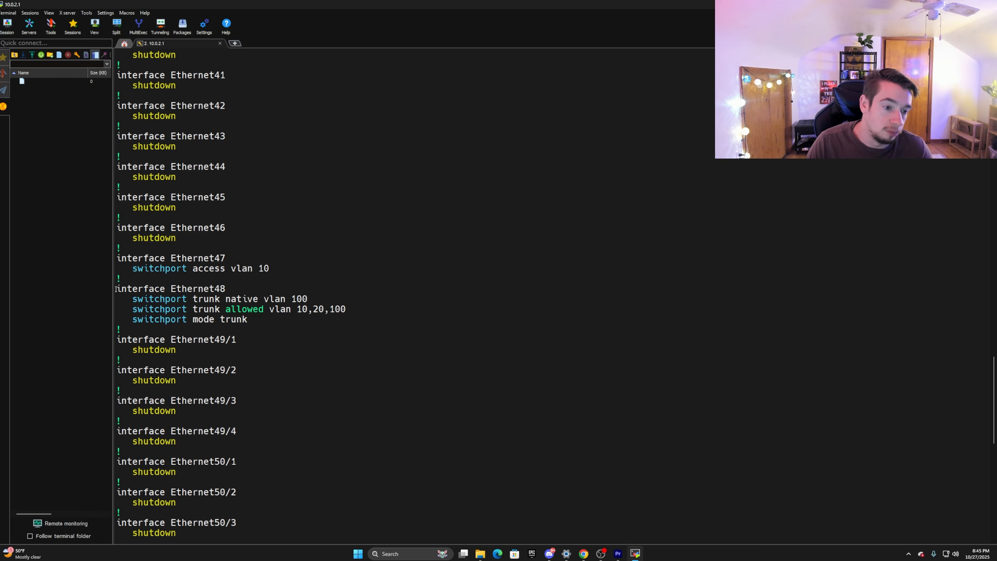
{"action": "left_click_drag", "start_coordinate": [114, 289], "coordinate": [266, 319]}
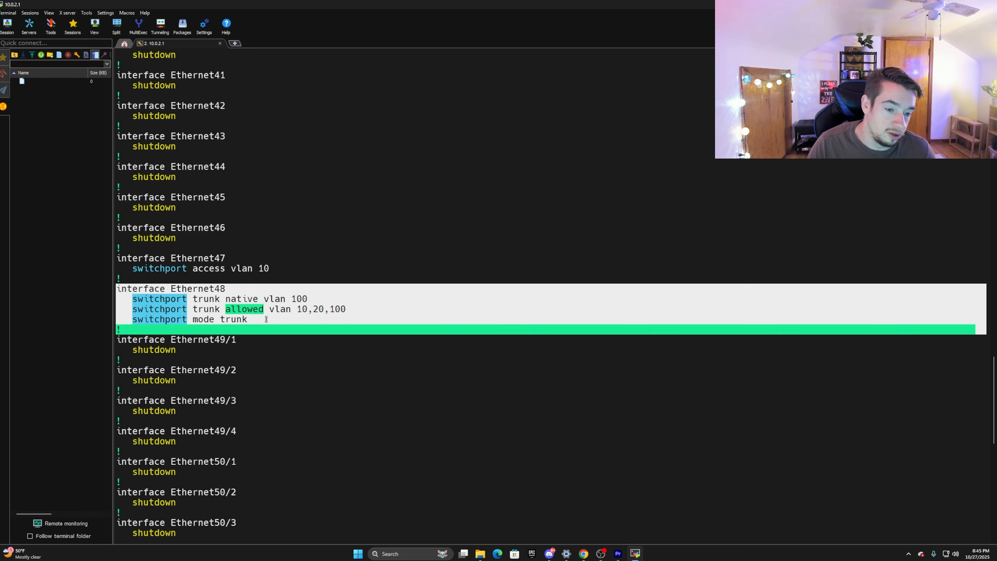
{"action": "left_click", "coordinate": [268, 319]}
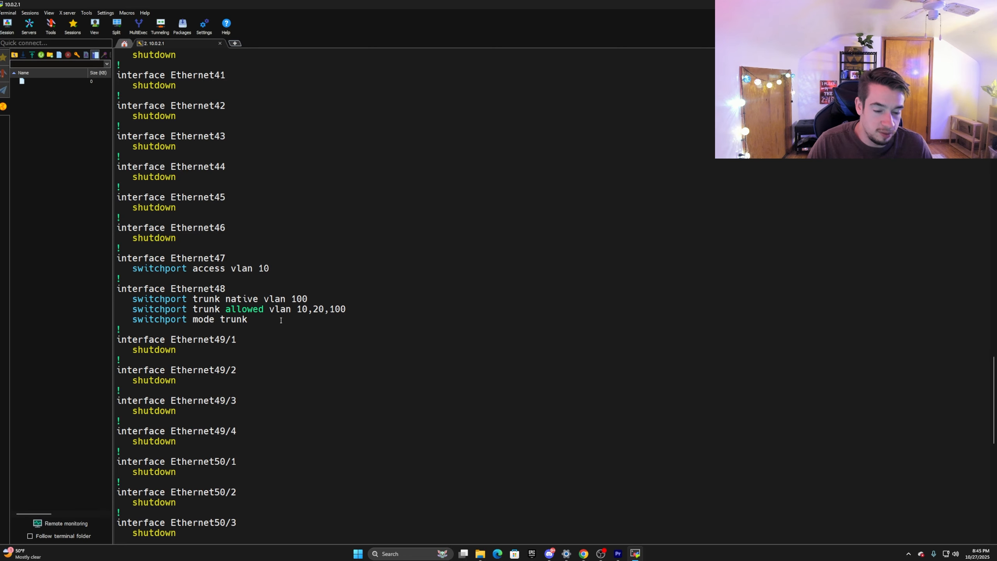
Highlight the Vlan10 and Vlan20 interface blocks near the end of the switch configuration
{"action": "scroll", "coordinate": [249, 312], "scroll_direction": "down", "scroll_amount": 17}
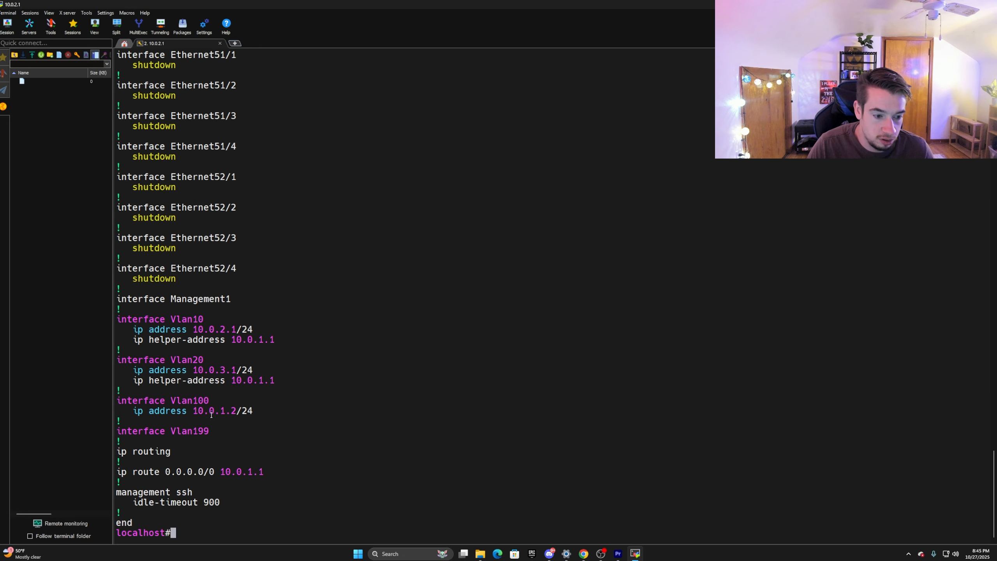
{"action": "left_click_drag", "start_coordinate": [114, 320], "coordinate": [263, 345]}
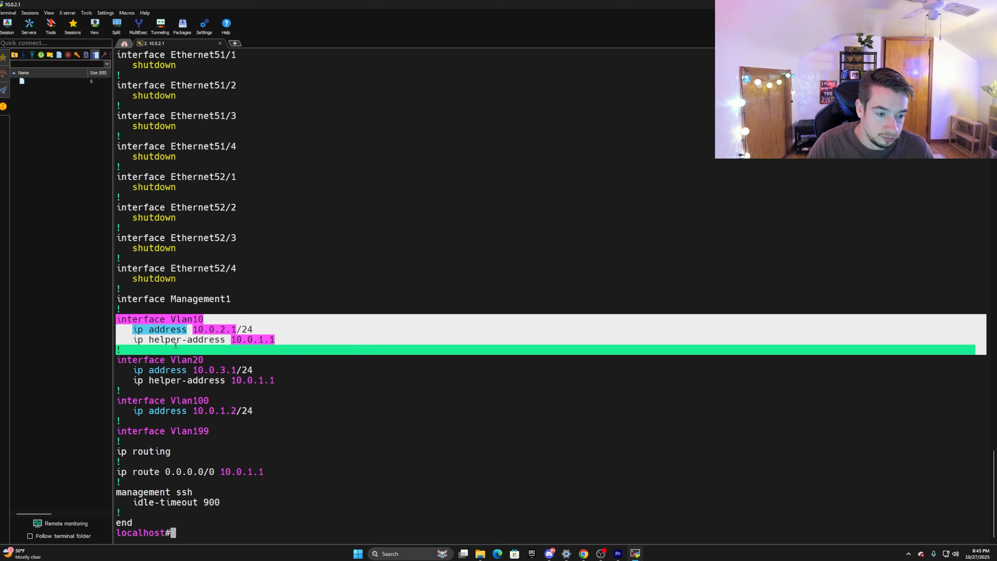
{"action": "left_click", "coordinate": [199, 371]}
{"action": "left_click_drag", "start_coordinate": [150, 391], "coordinate": [117, 358]}
{"action": "left_click", "coordinate": [172, 372]}
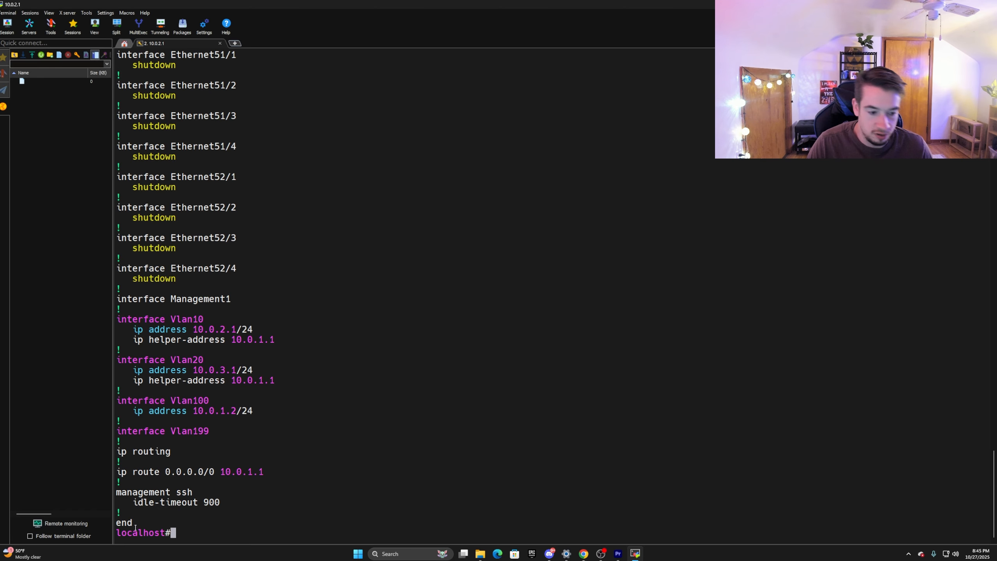
Highlight the default route line and compare the Ethernet48 trunk settings with the VLAN interface and routing sections
{"action": "left_click_drag", "start_coordinate": [115, 472], "coordinate": [263, 471]}
{"action": "left_click", "coordinate": [189, 390]}
{"action": "scroll", "coordinate": [204, 412], "scroll_direction": "up", "scroll_amount": 11}
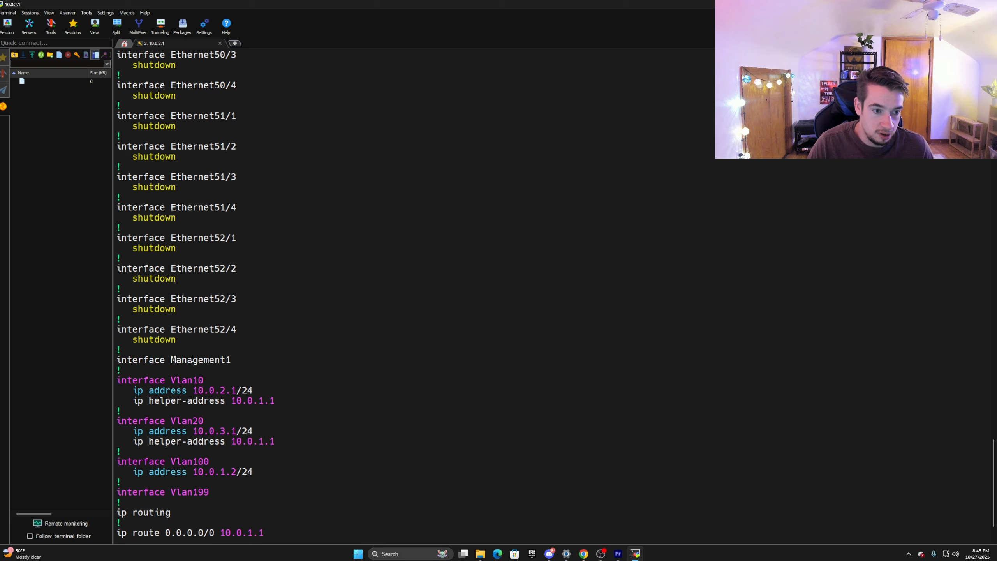
{"action": "scroll", "coordinate": [153, 188], "scroll_direction": "up", "scroll_amount": 2}
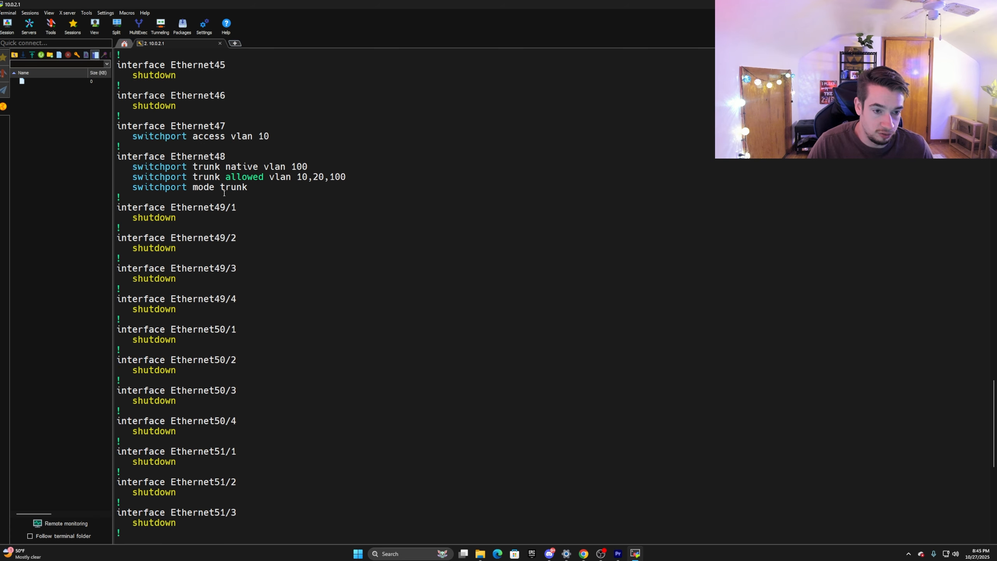
{"action": "scroll", "coordinate": [225, 193], "scroll_direction": "down", "scroll_amount": 13}
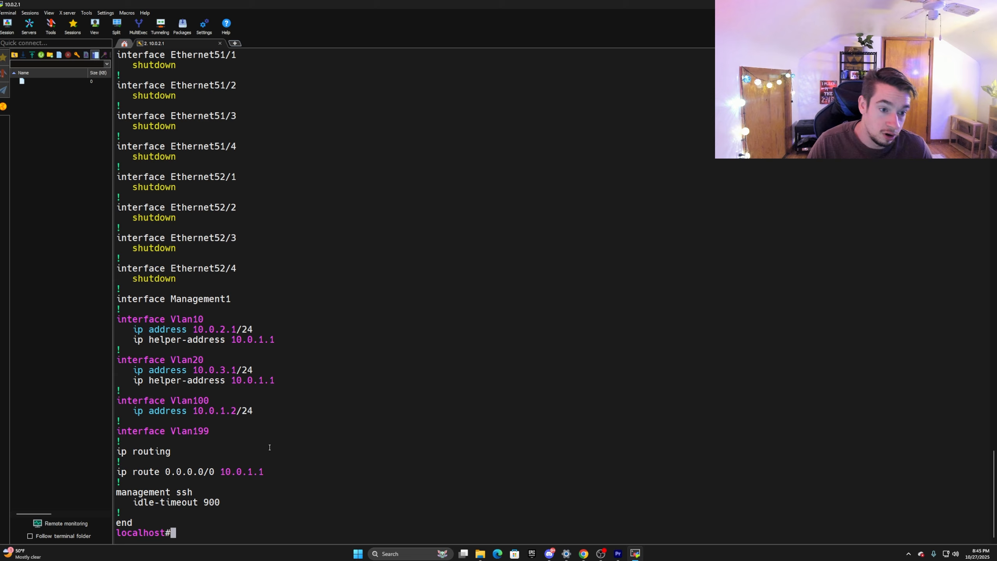
{"action": "scroll", "coordinate": [257, 445], "scroll_direction": "up", "scroll_amount": 17}
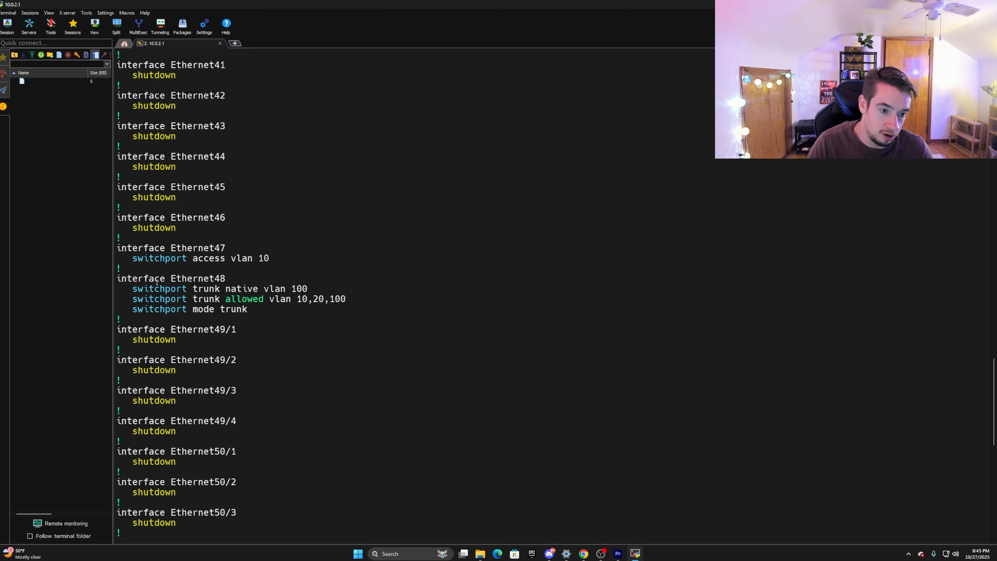
{"action": "scroll", "coordinate": [222, 255], "scroll_direction": "down", "scroll_amount": 17}
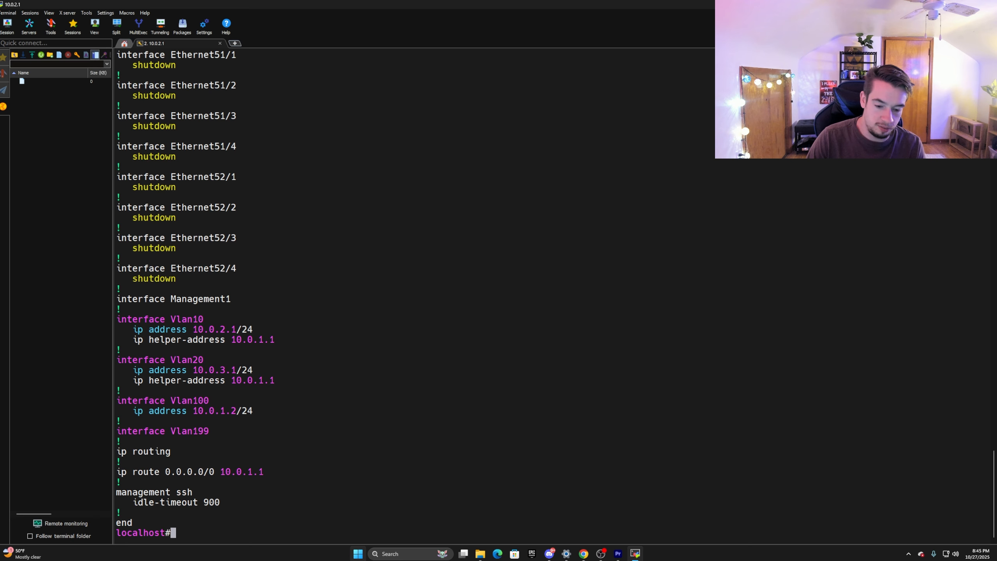
Search Windows for cmd and open Command Prompt as administrator
{"action": "right_click", "coordinate": [360, 555]}
{"action": "left_click", "coordinate": [359, 555]}
{"action": "left_click", "coordinate": [360, 557]}
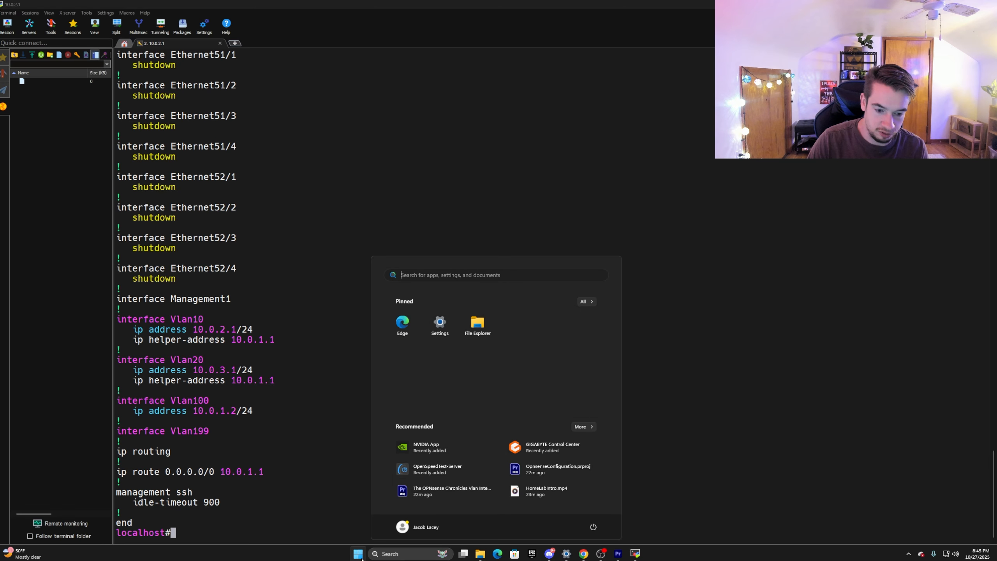
{"action": "type", "text": "cmd"}
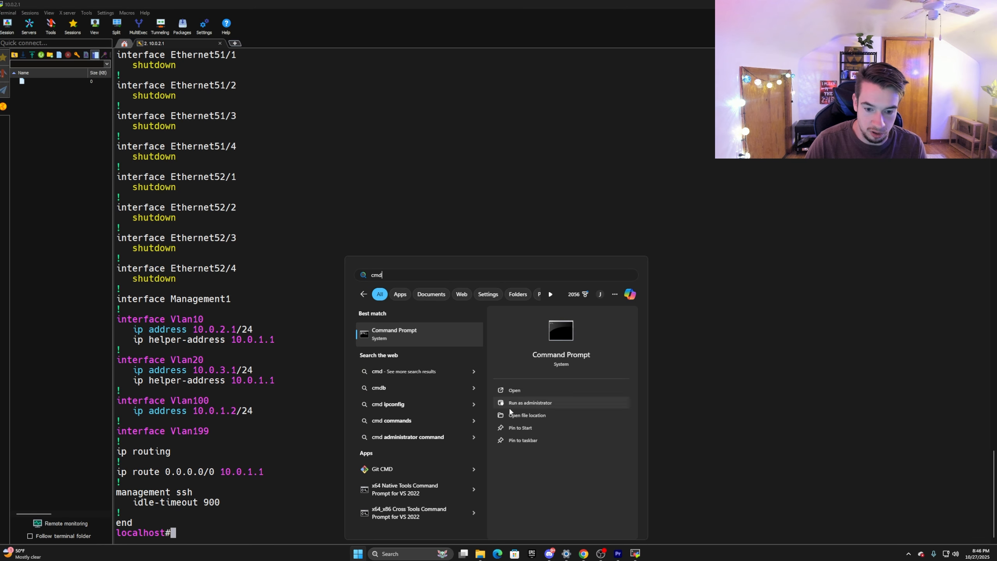
{"action": "left_click", "coordinate": [525, 405]}
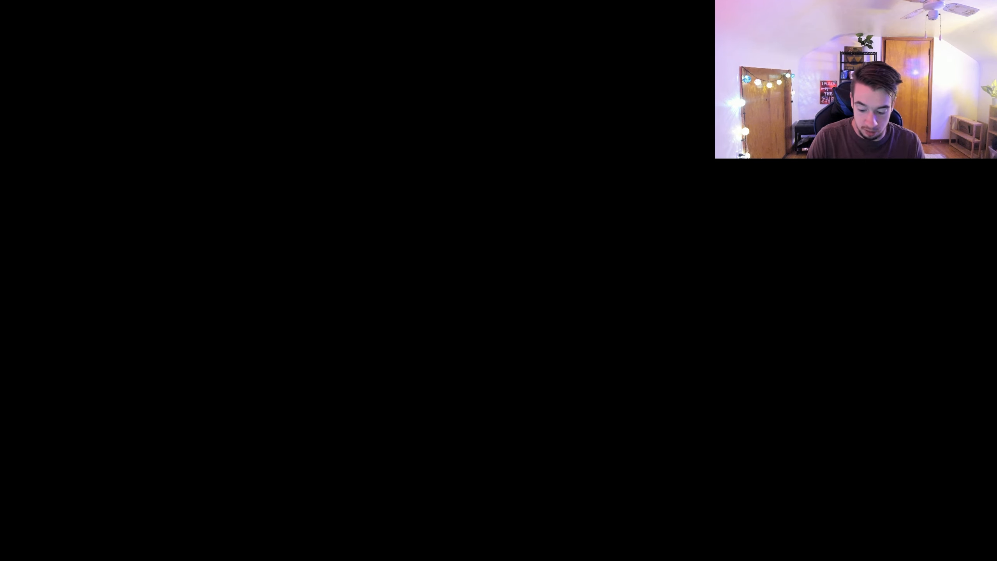
Run ipconfig and examine the 10GB2 Ethernet adapter's IPv4 address, subnet mask and default gateway
{"action": "type", "text": "ip c"}
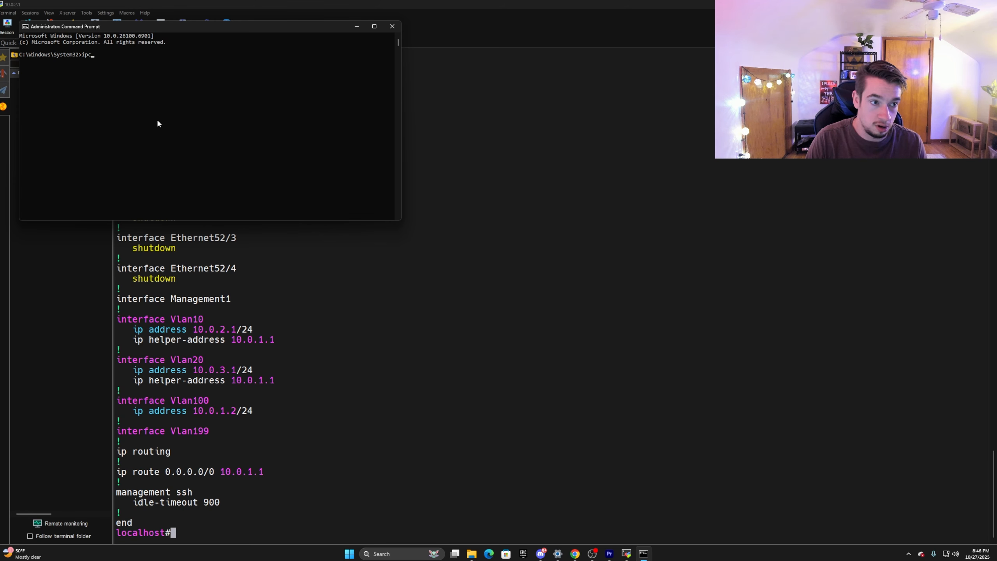
{"action": "type", "text": "onfig"}
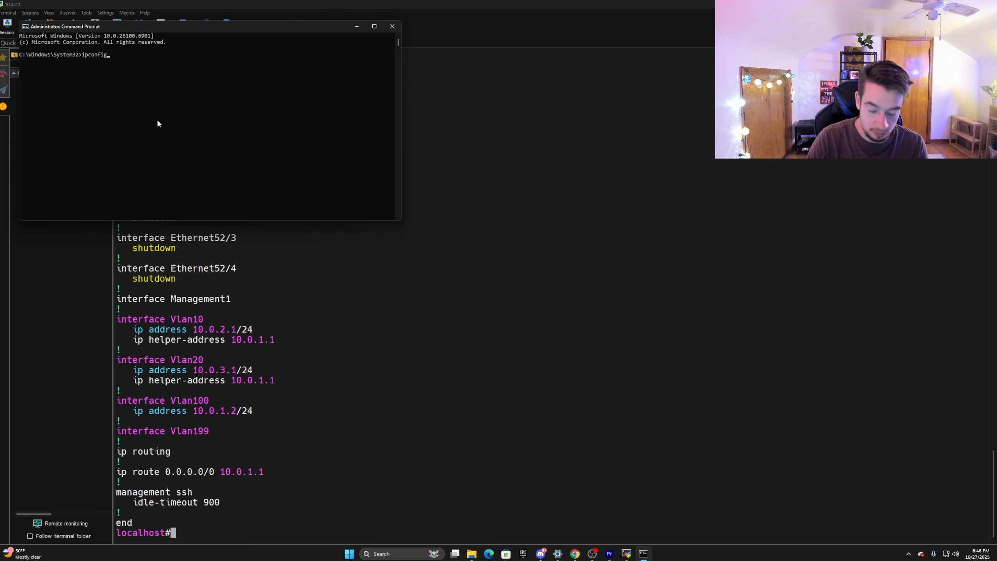
{"action": "key", "text": "Return"}
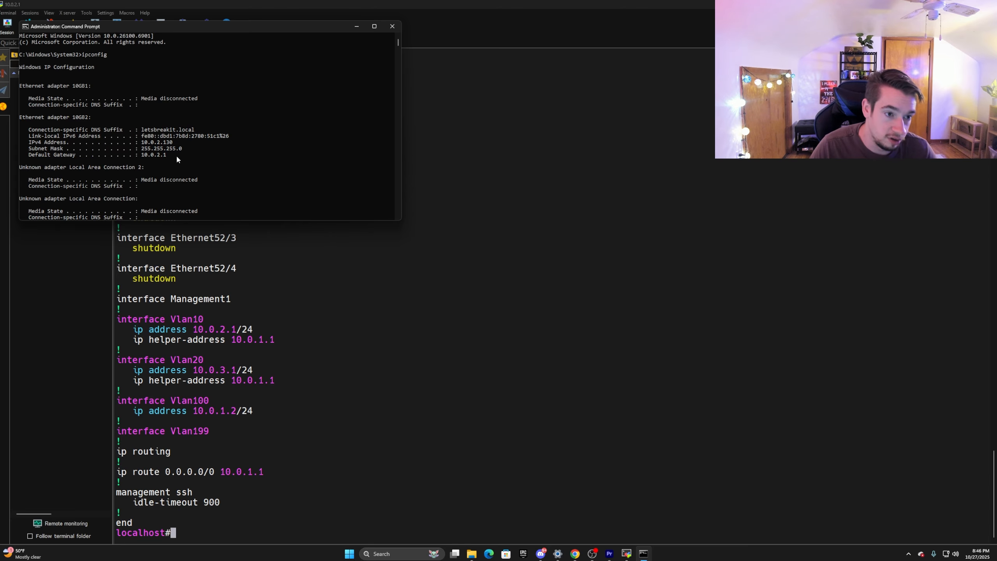
{"action": "left_click_drag", "start_coordinate": [165, 156], "coordinate": [19, 132]}
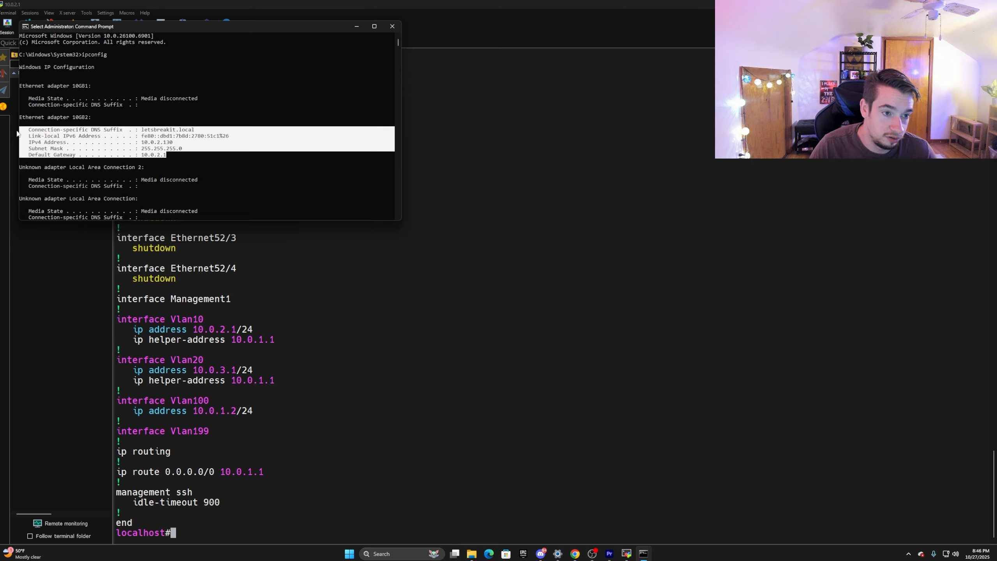
{"action": "left_click", "coordinate": [136, 155]}
{"action": "left_click", "coordinate": [164, 143]}
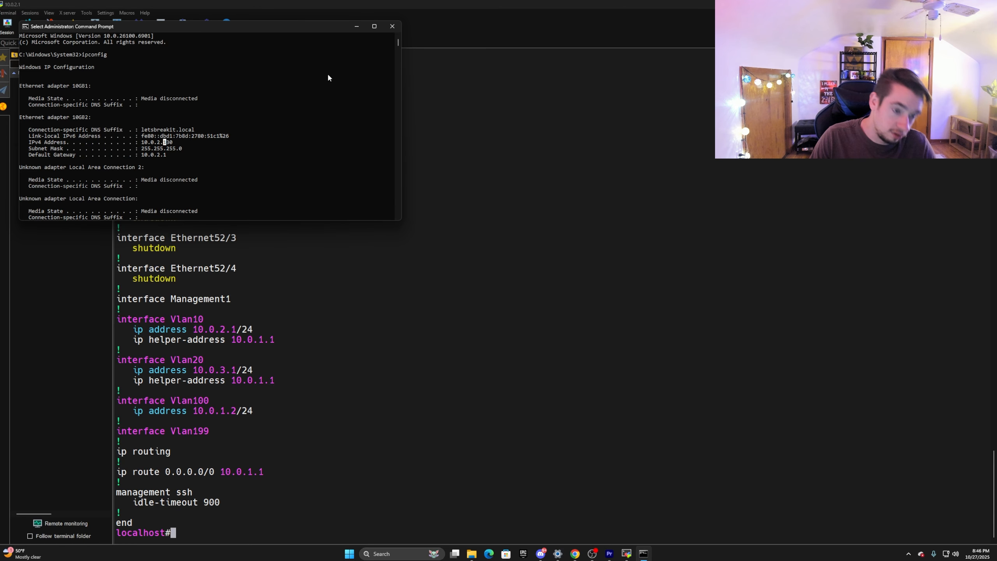
{"action": "scroll", "coordinate": [272, 159], "scroll_direction": "down", "scroll_amount": 4}
{"action": "scroll", "coordinate": [271, 175], "scroll_direction": "down", "scroll_amount": 5}
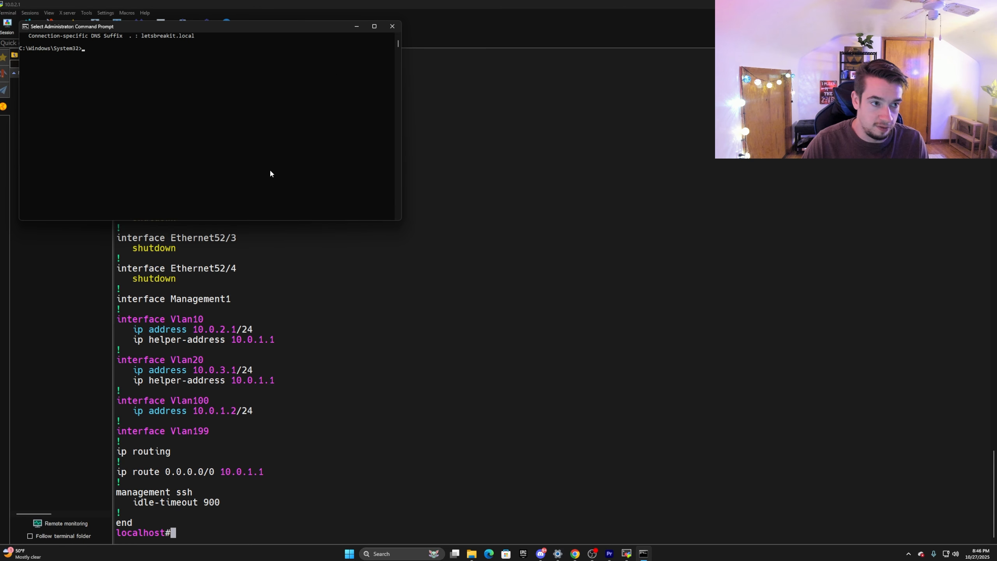
{"action": "scroll", "coordinate": [266, 157], "scroll_direction": "up", "scroll_amount": 3}
{"action": "type", "text": "curl"}
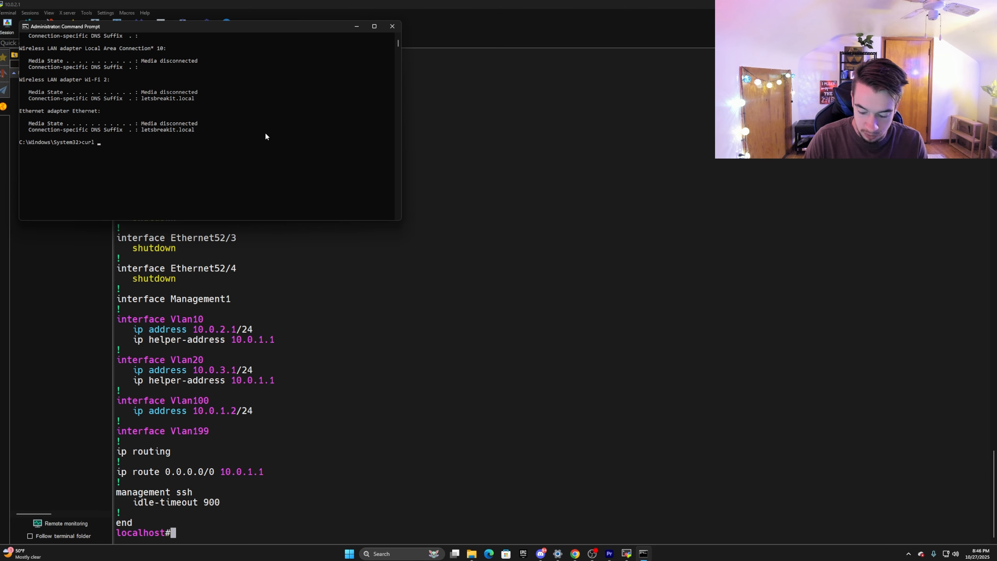
{"action": "type", "text": " -k https"}
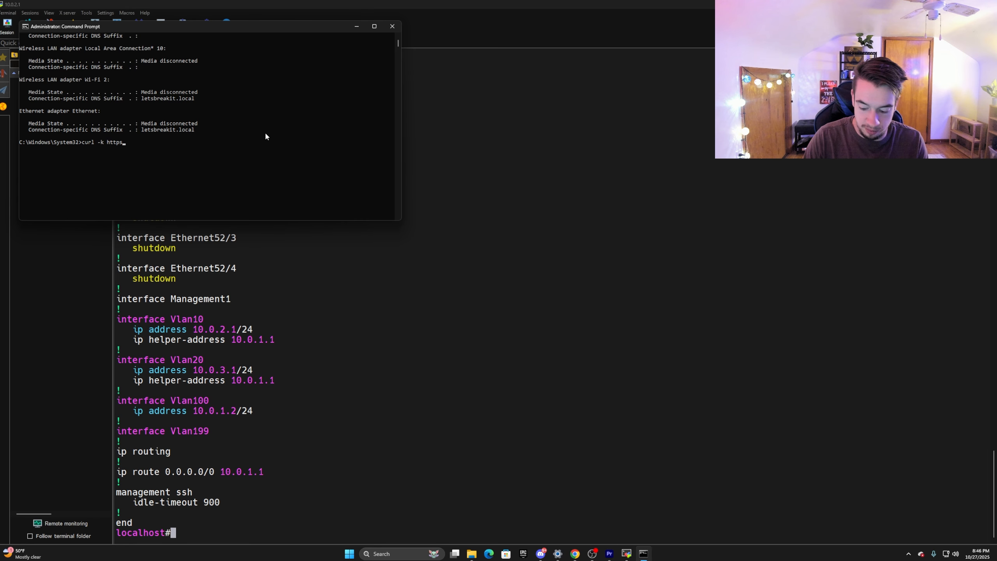
{"action": "type", "text": "://10."}
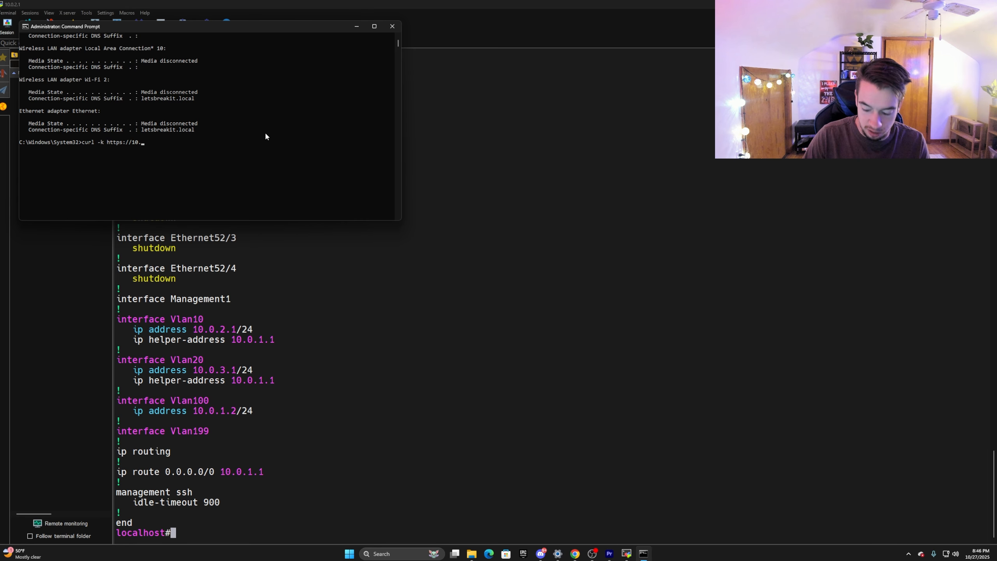
{"action": "type", "text": "0.1.1"}
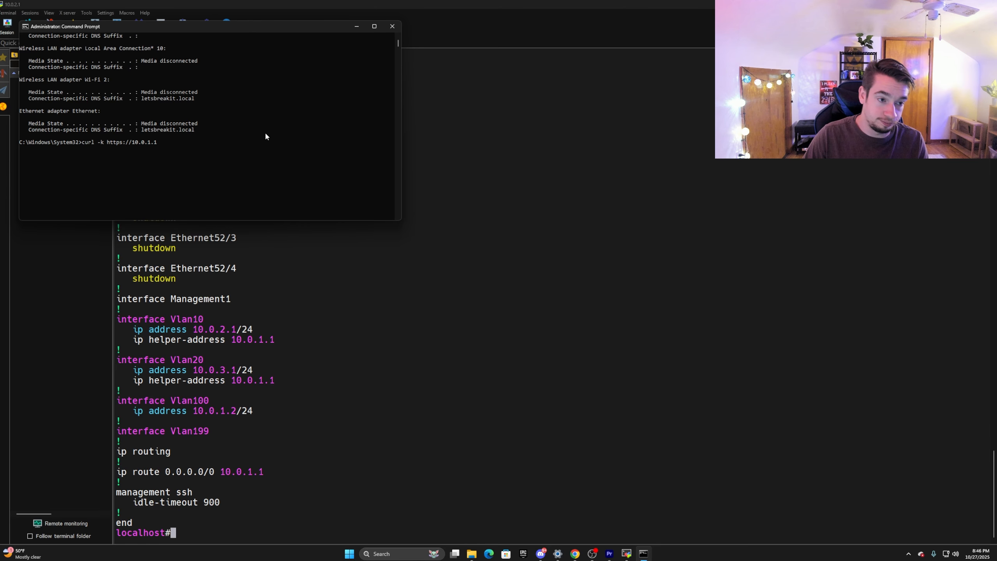
{"action": "key", "text": "Return"}
{"action": "scroll", "coordinate": [238, 88], "scroll_direction": "up", "scroll_amount": 15}
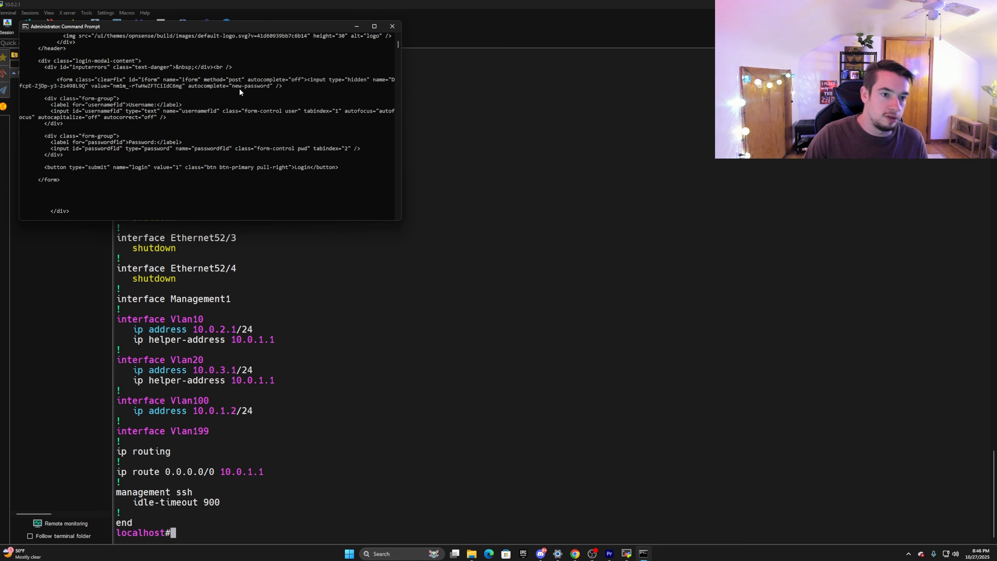
{"action": "scroll", "coordinate": [230, 89], "scroll_direction": "up", "scroll_amount": 5}
{"action": "scroll", "coordinate": [244, 118], "scroll_direction": "down", "scroll_amount": 9}
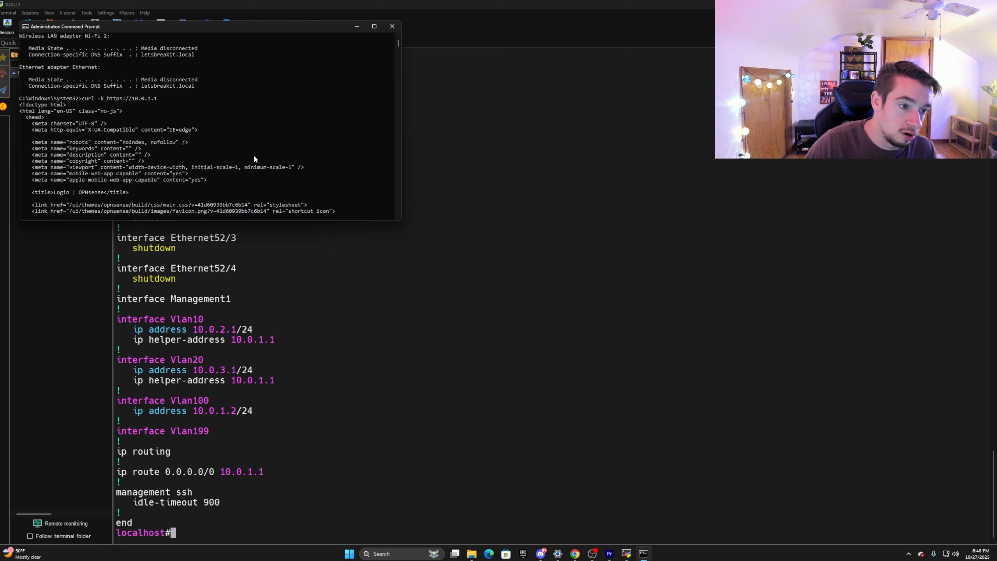
{"action": "scroll", "coordinate": [232, 179], "scroll_direction": "down", "scroll_amount": 15}
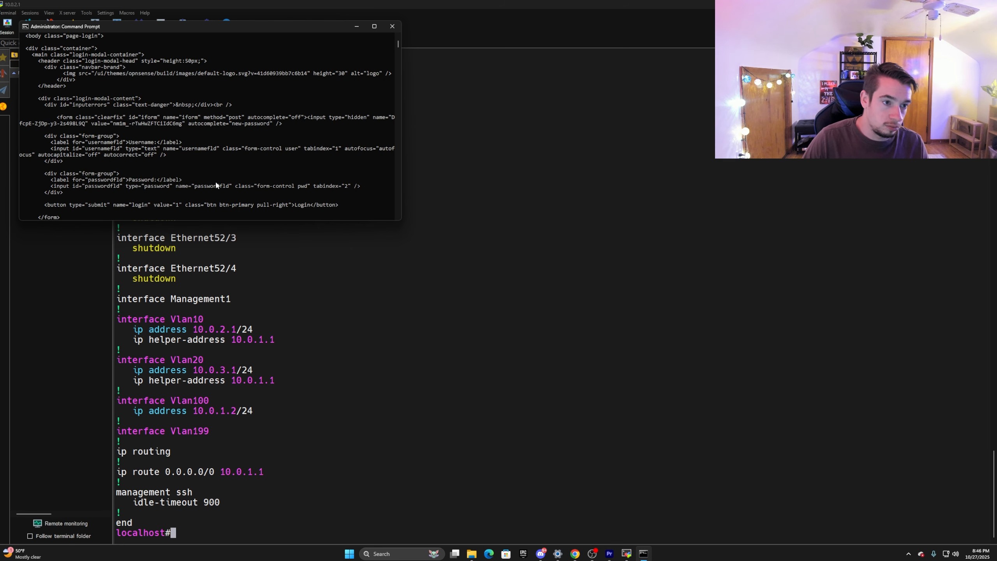
{"action": "scroll", "coordinate": [177, 130], "scroll_direction": "up", "scroll_amount": 2}
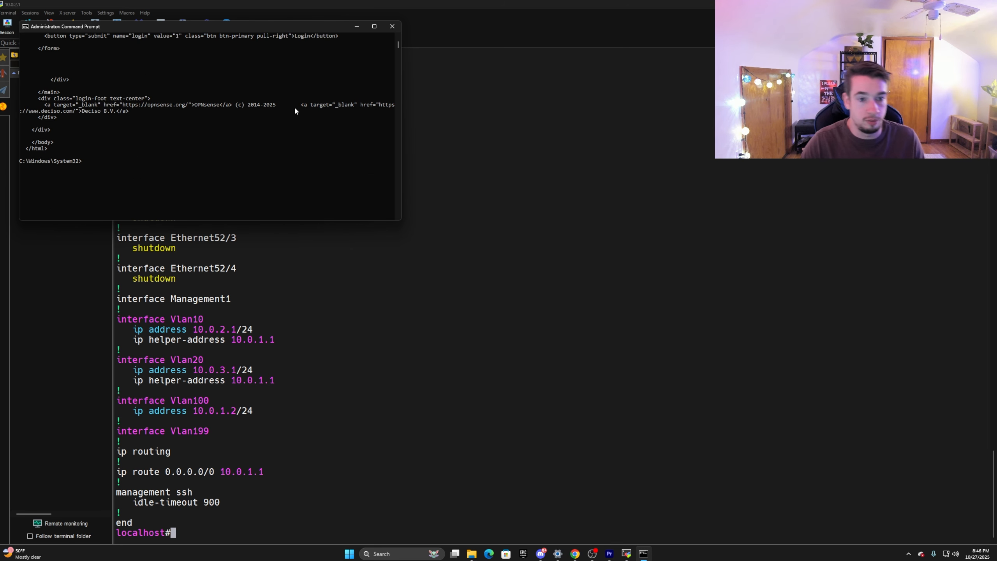